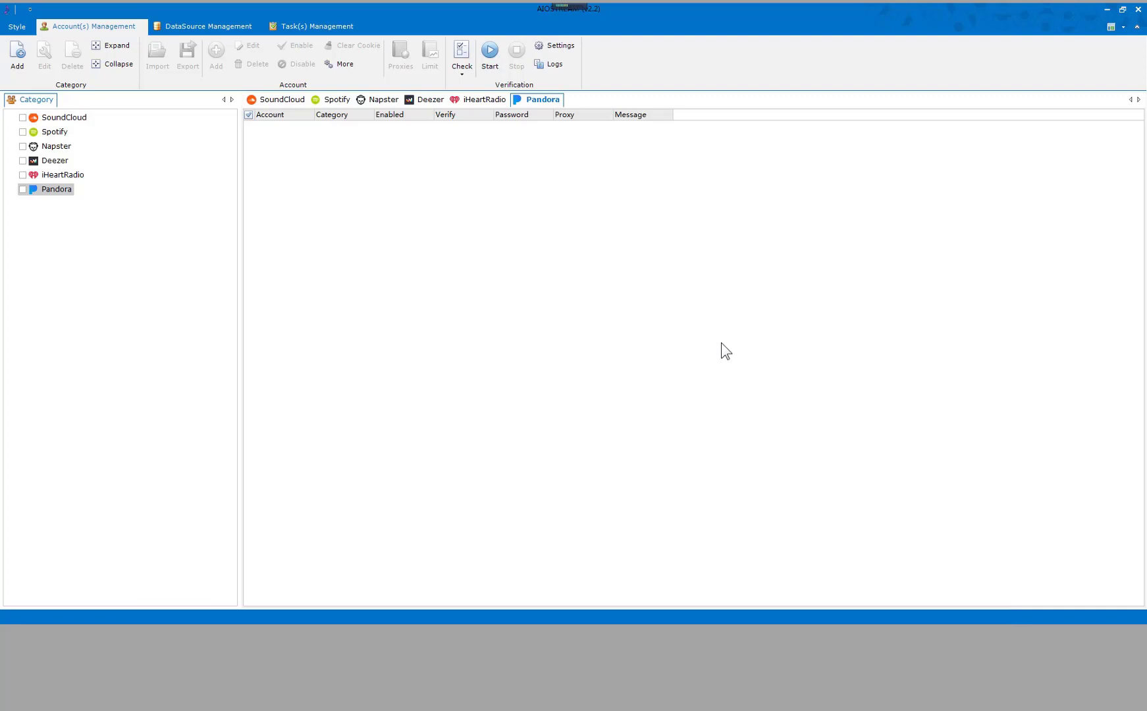
Create a SoundCloud account category named Category1.
click(59, 117)
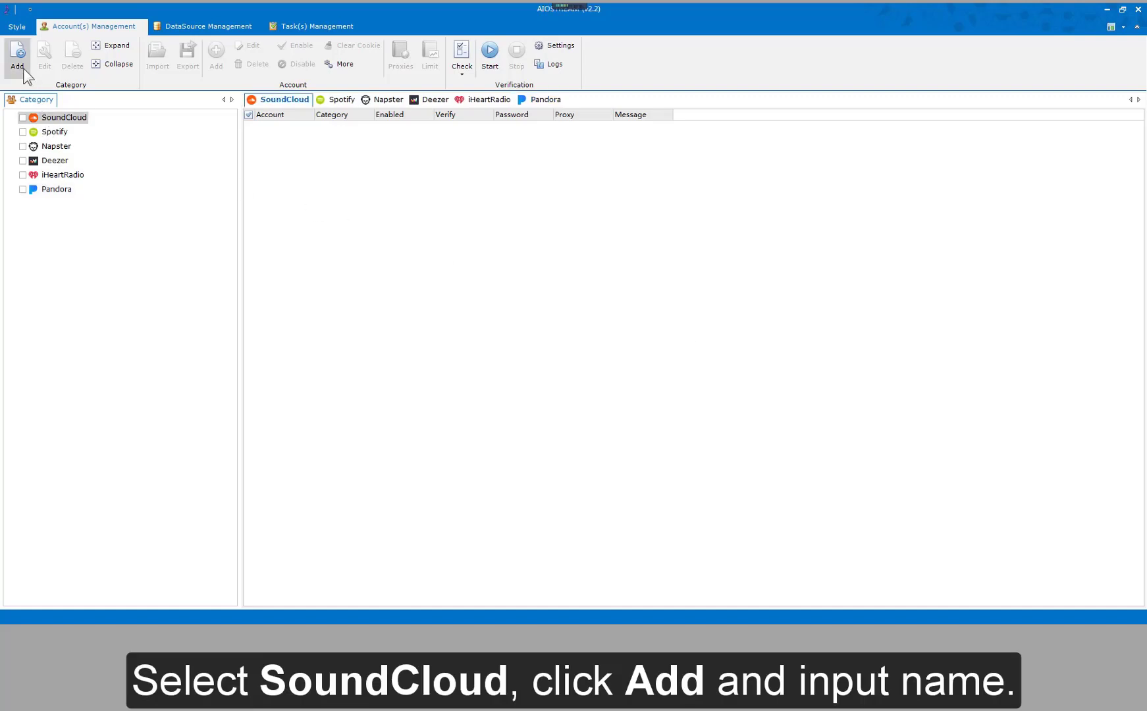
click(18, 61)
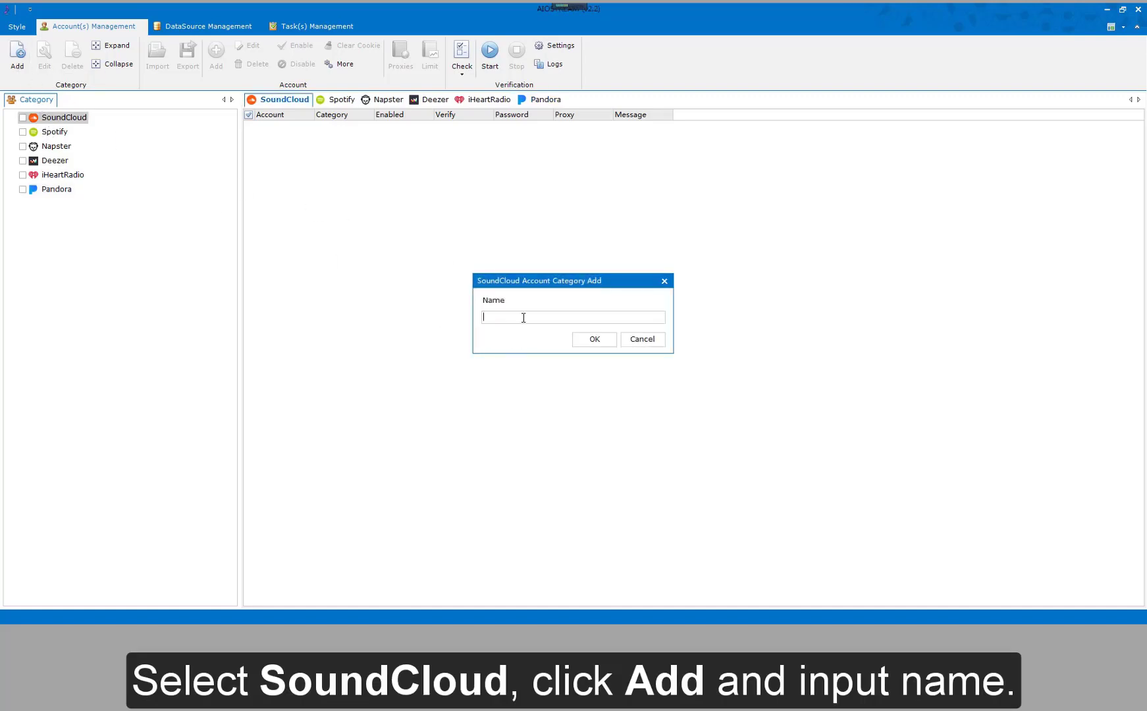
text(Category1)
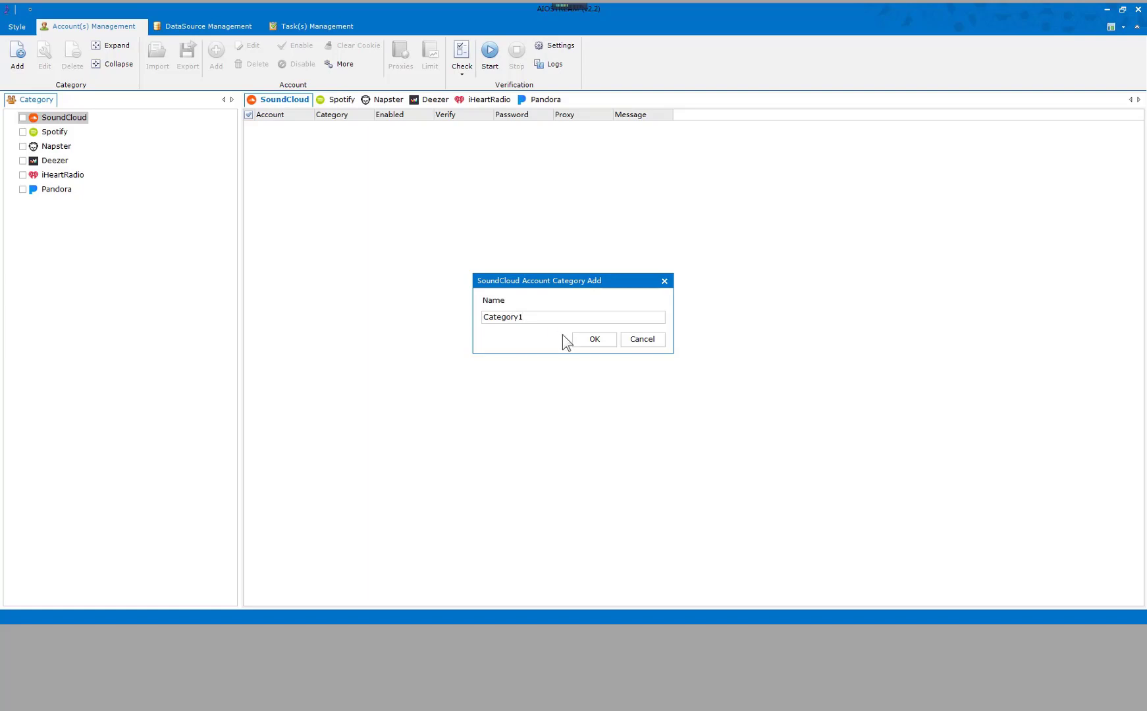
click(590, 339)
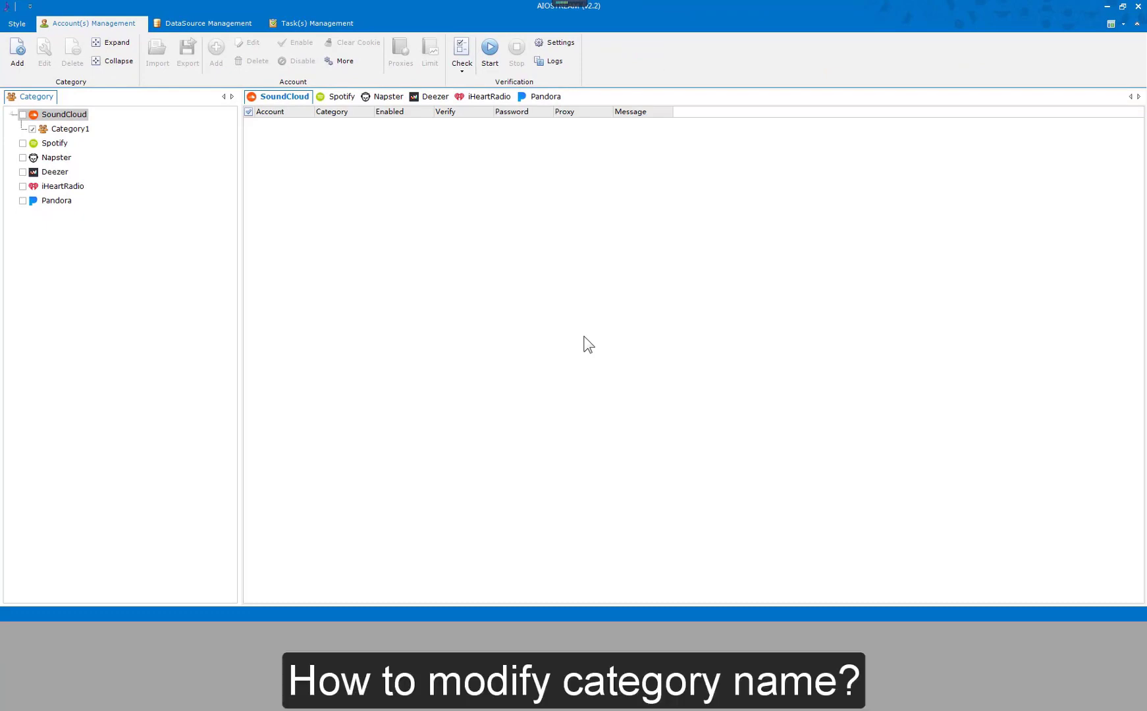
Rename Category1 to 'Category New'.
click(76, 128)
click(46, 58)
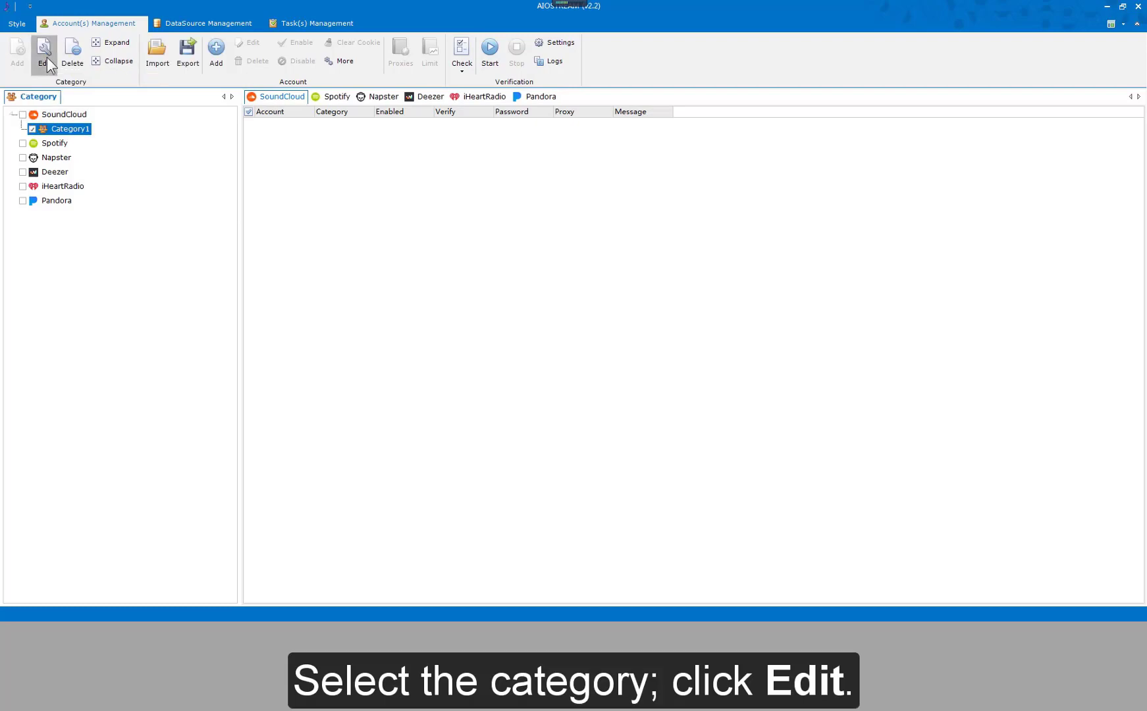
click(538, 317)
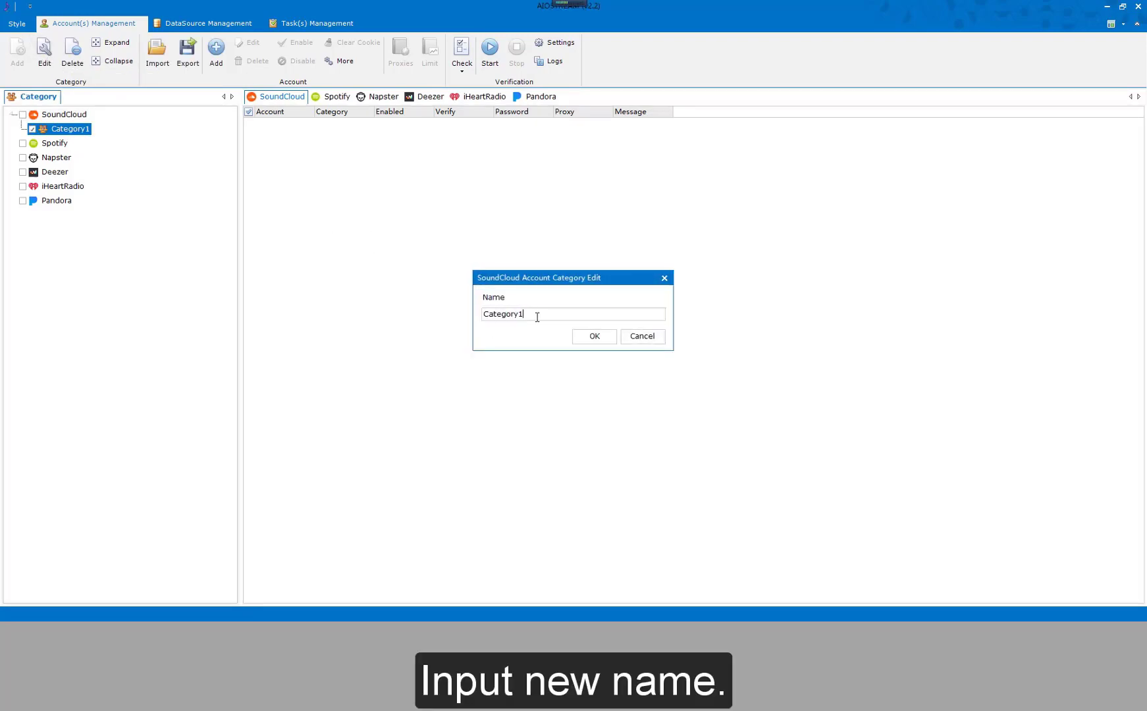
key(BackSpace)
text(New)
click(588, 339)
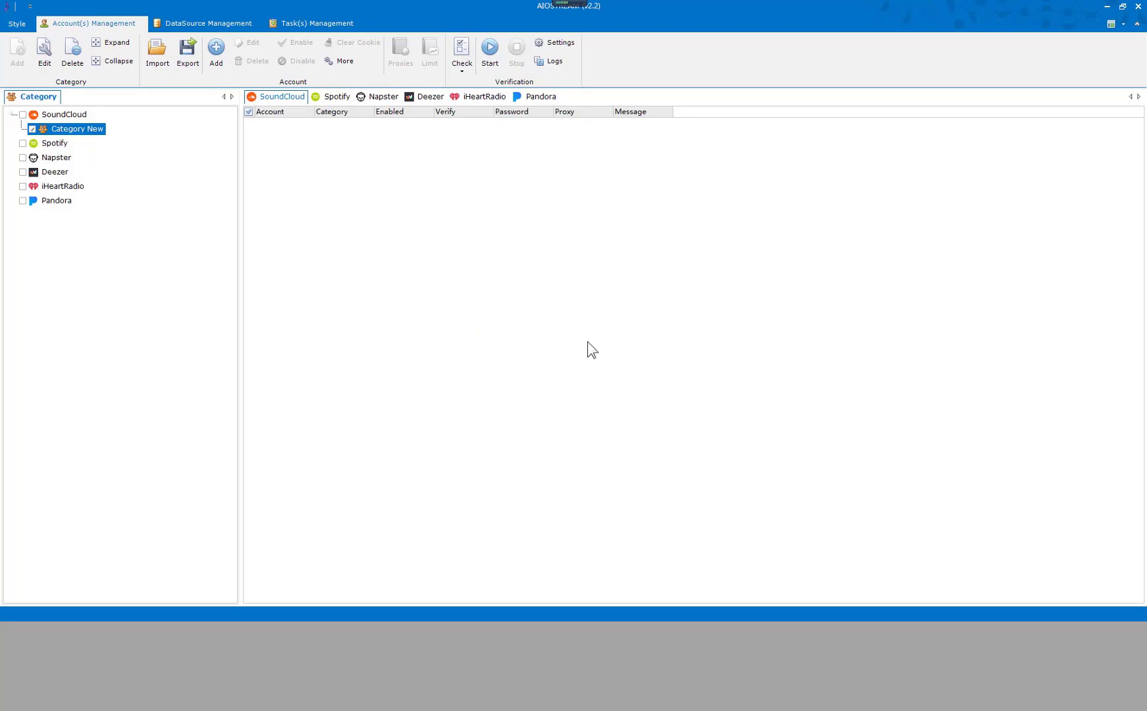
Delete SoundCloud's Category New category and confirm the deletion.
click(74, 116)
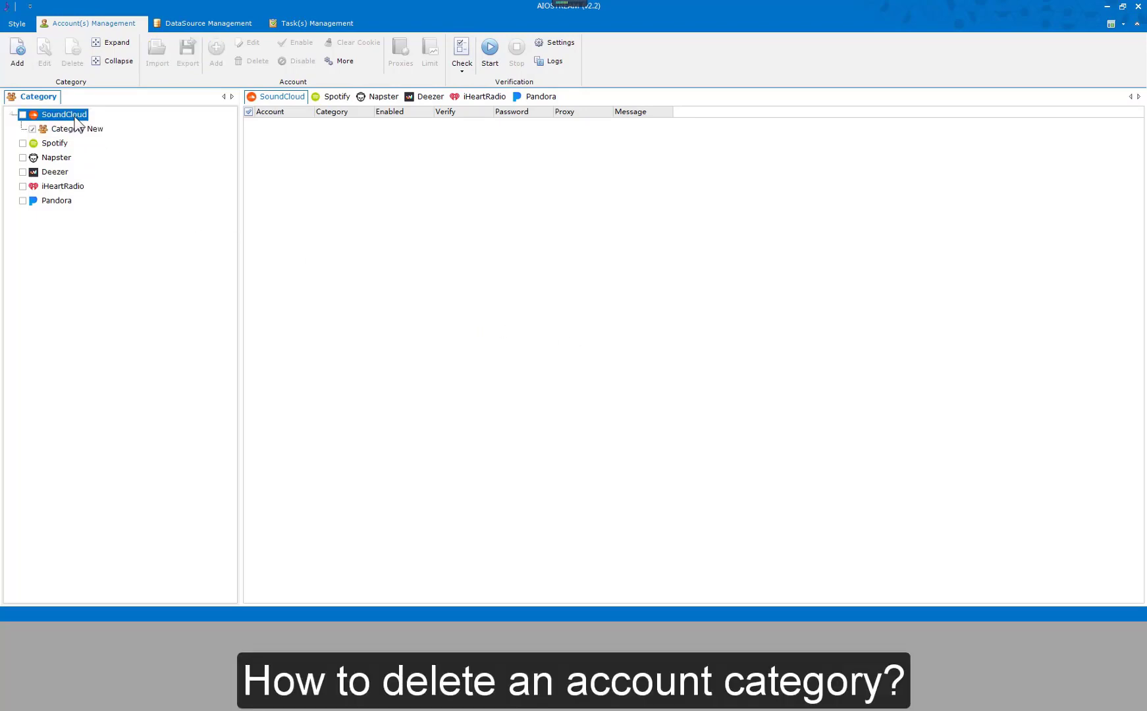
click(72, 129)
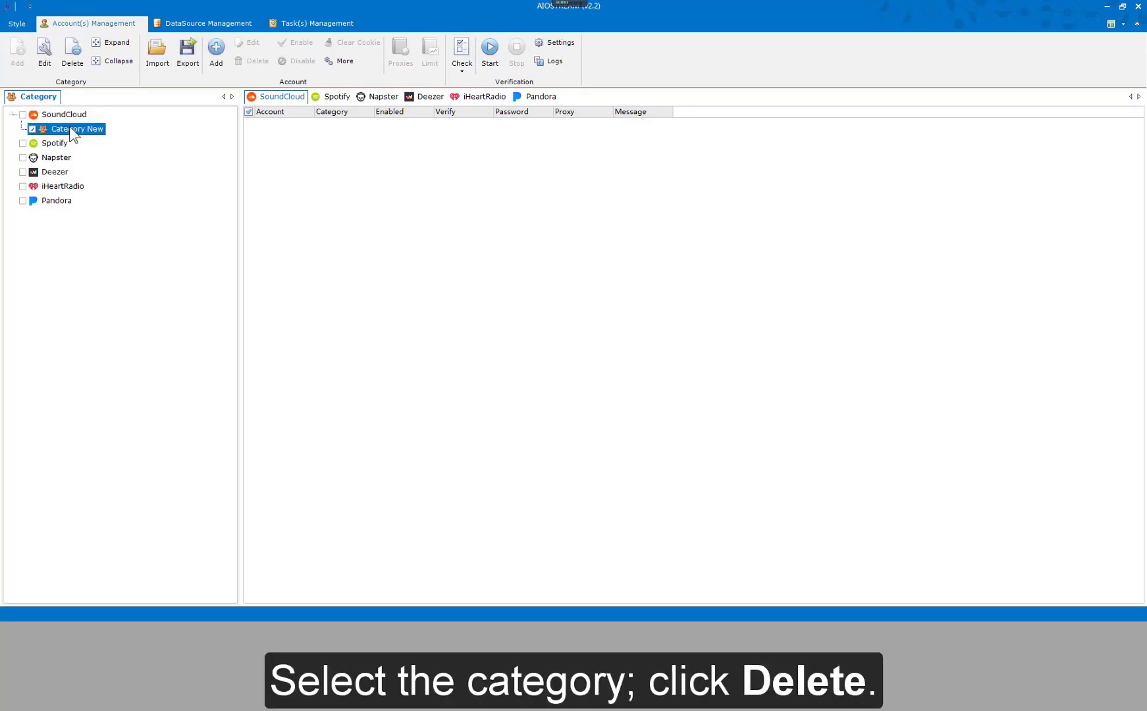
click(77, 65)
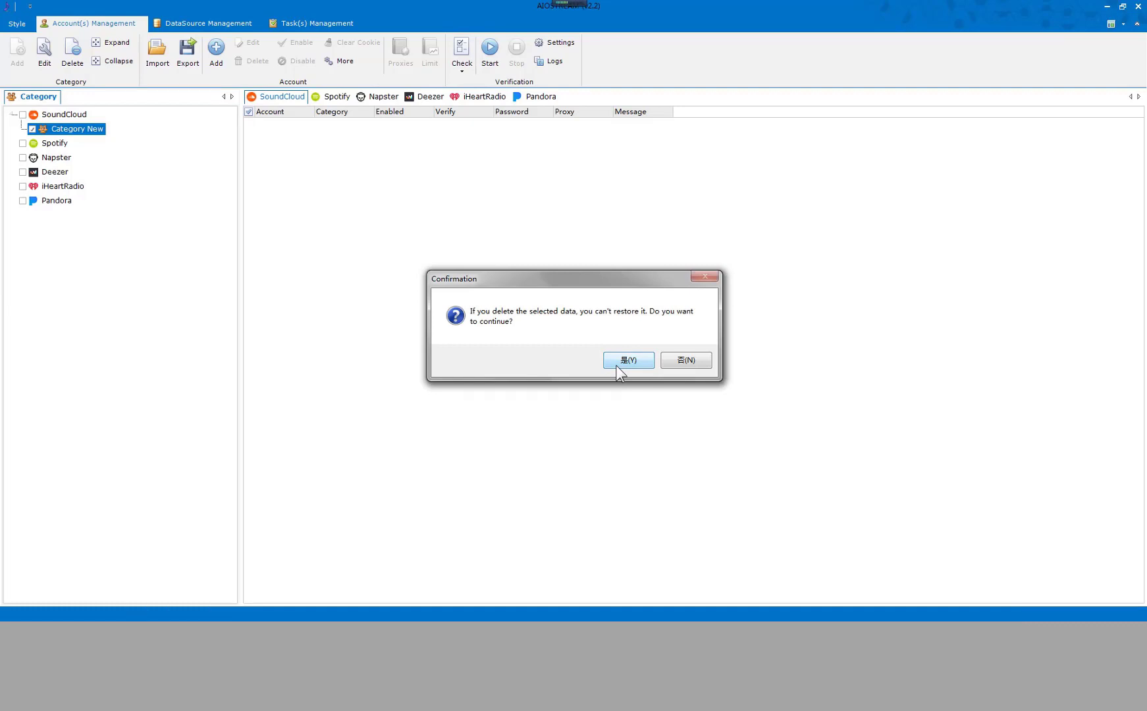
click(626, 362)
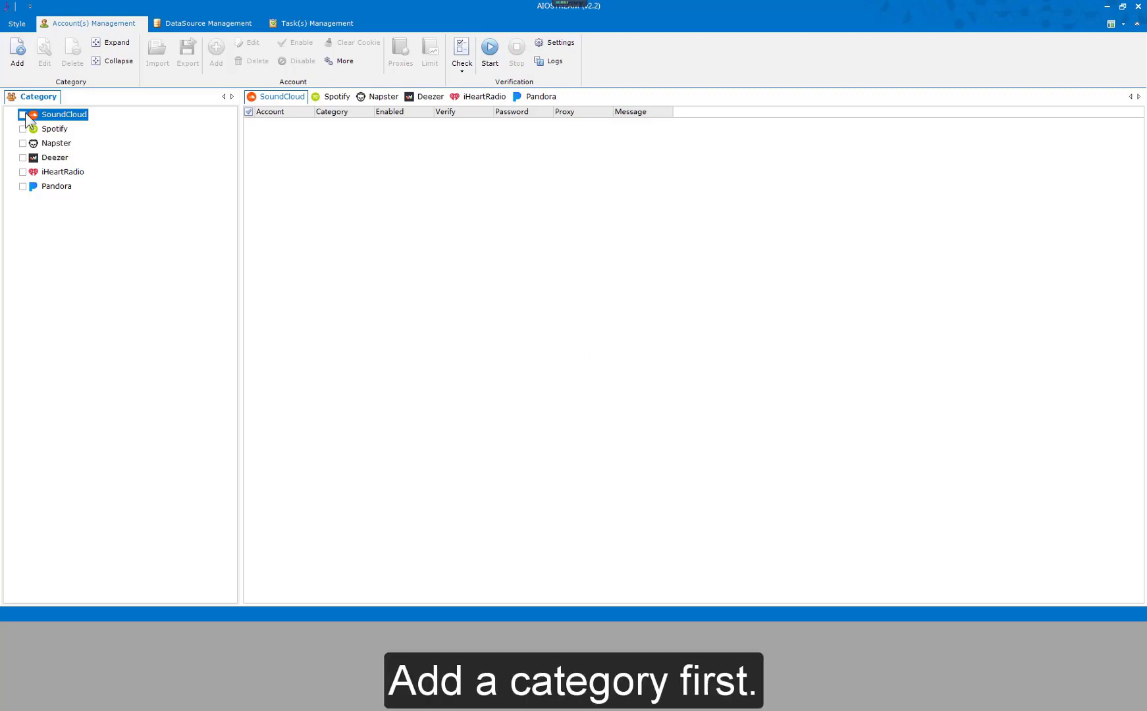
Add a new SoundCloud category named Category1.
click(18, 62)
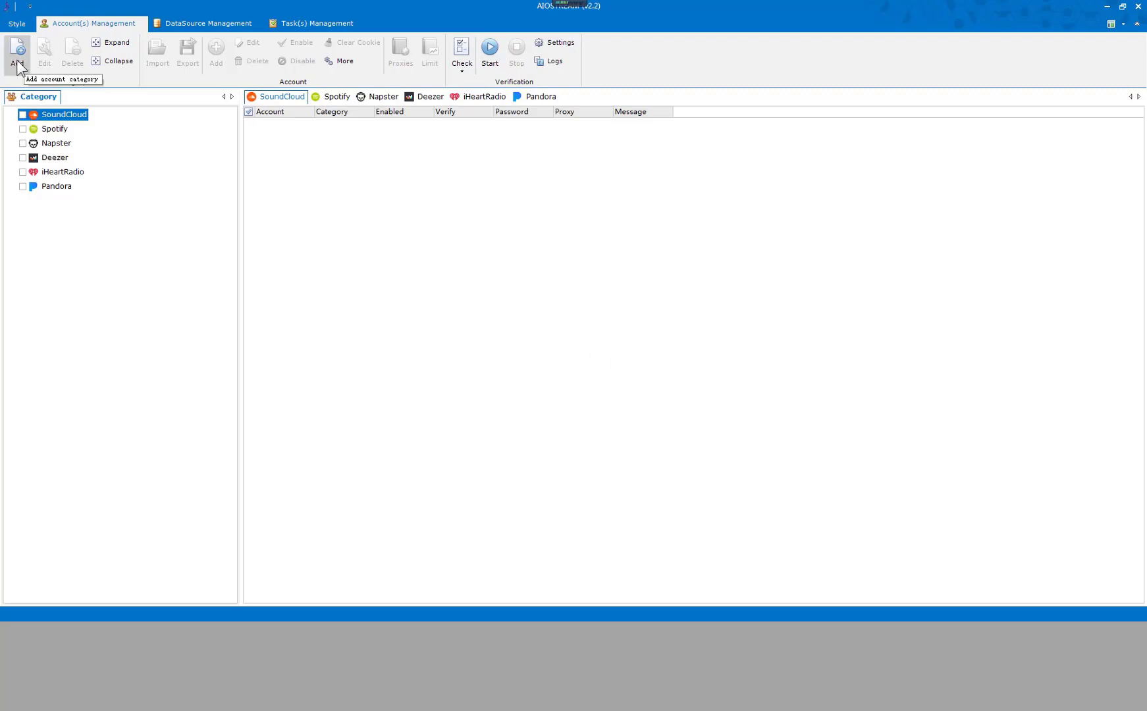
click(17, 63)
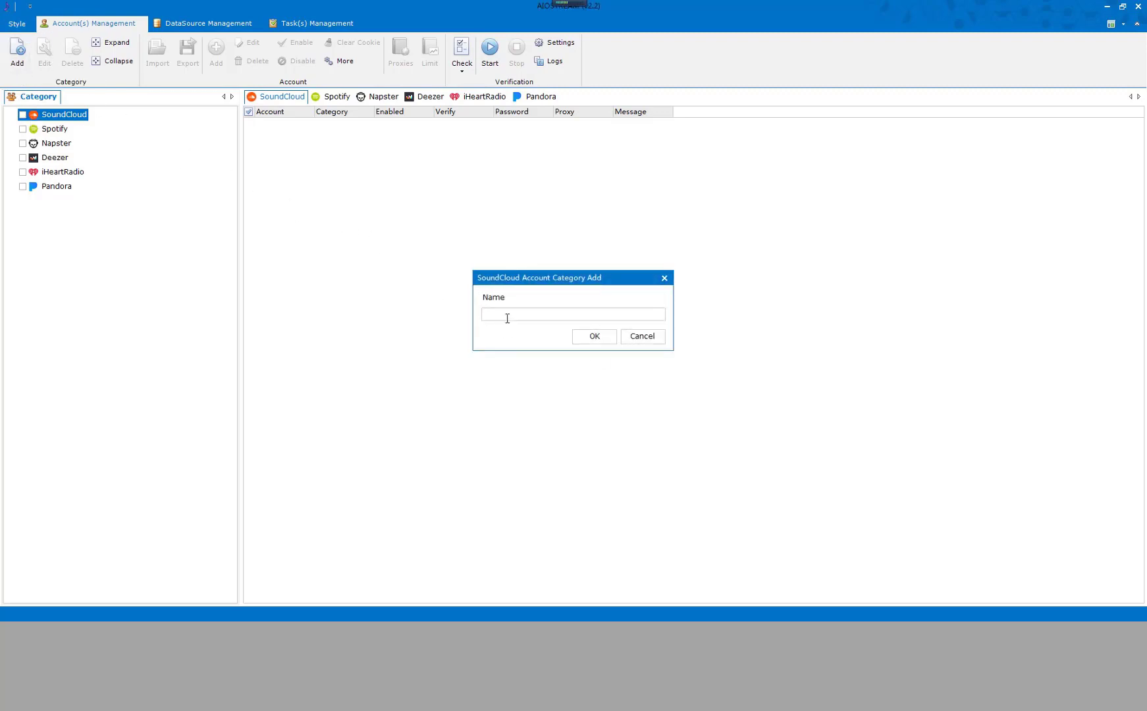
text(Category1)
click(594, 338)
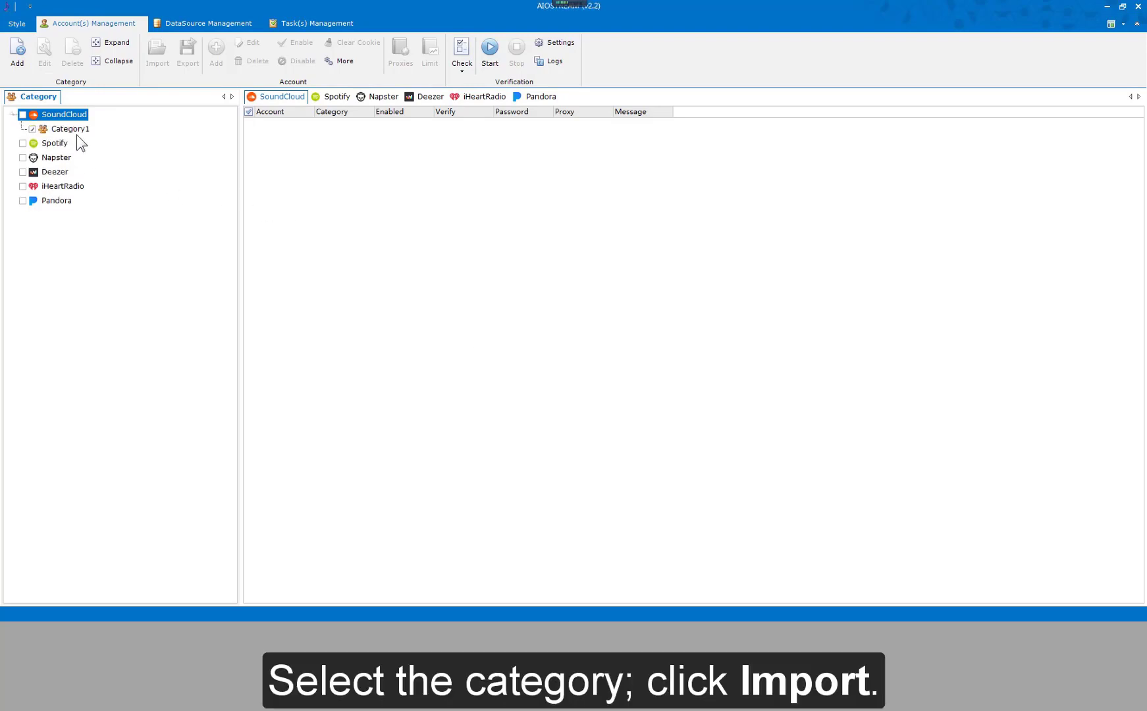
Start a TXT import into Category1 and pick SoundCloudAccounts.txt on drive C.
click(75, 132)
click(158, 64)
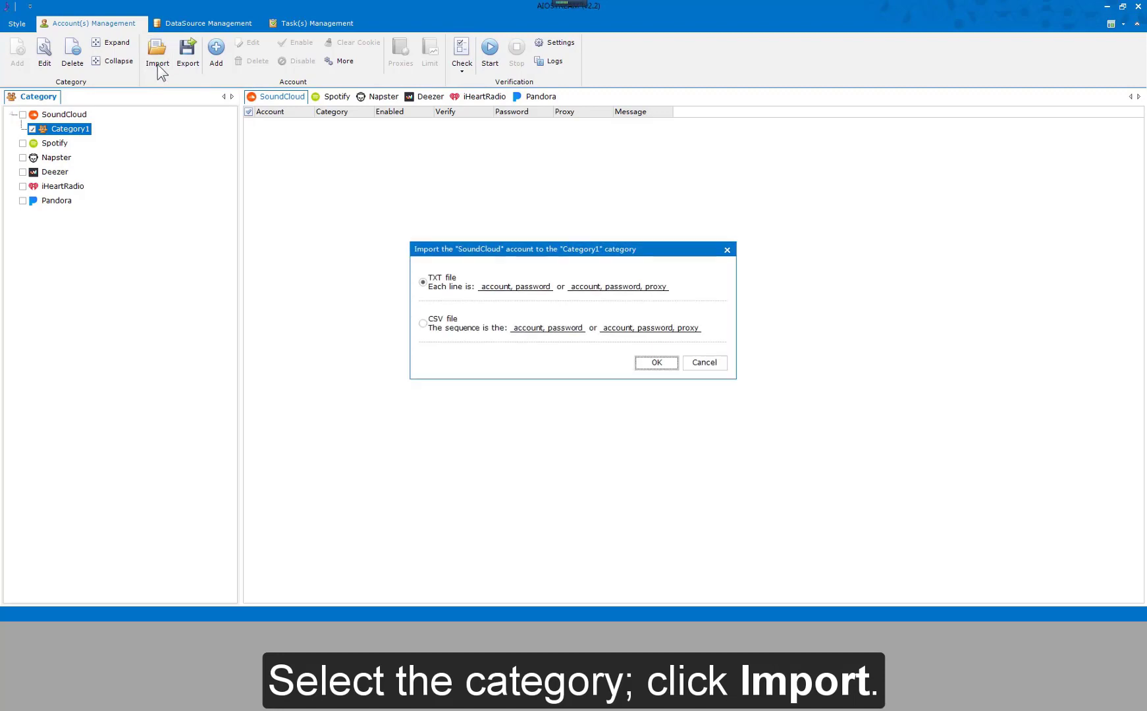
click(656, 363)
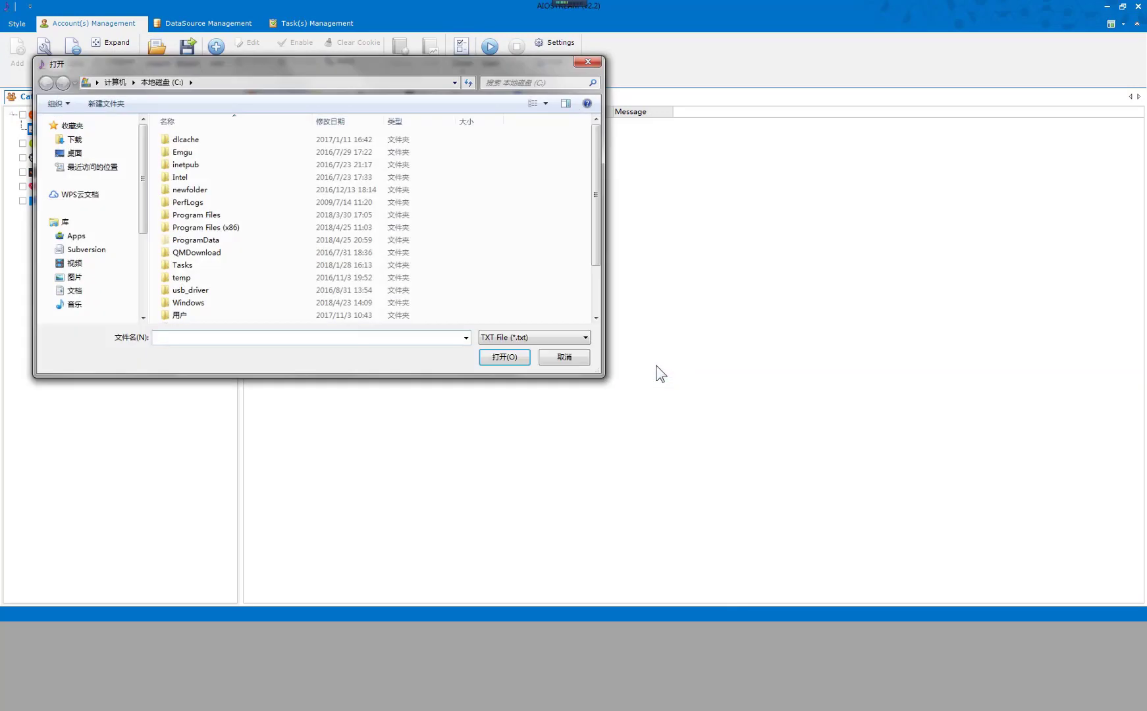
drag(597, 200, 598, 266)
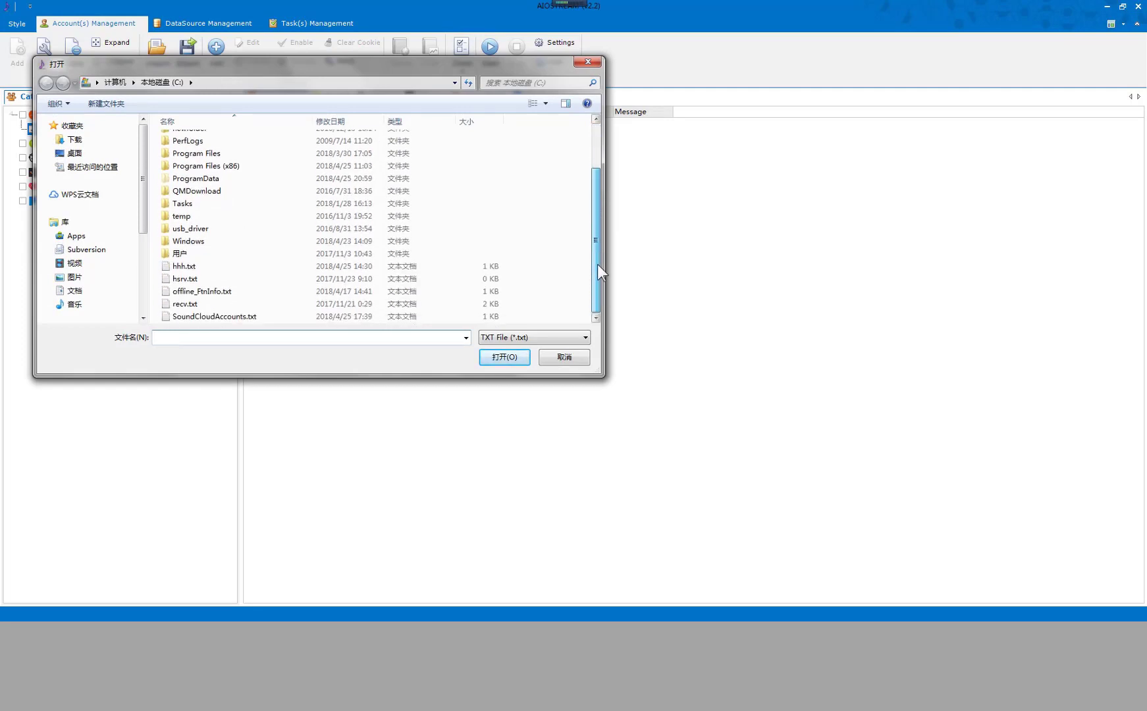
click(250, 317)
Open SoundCloudAccounts.txt in Notepad and highlight its account name and password parts.
right_click(251, 319)
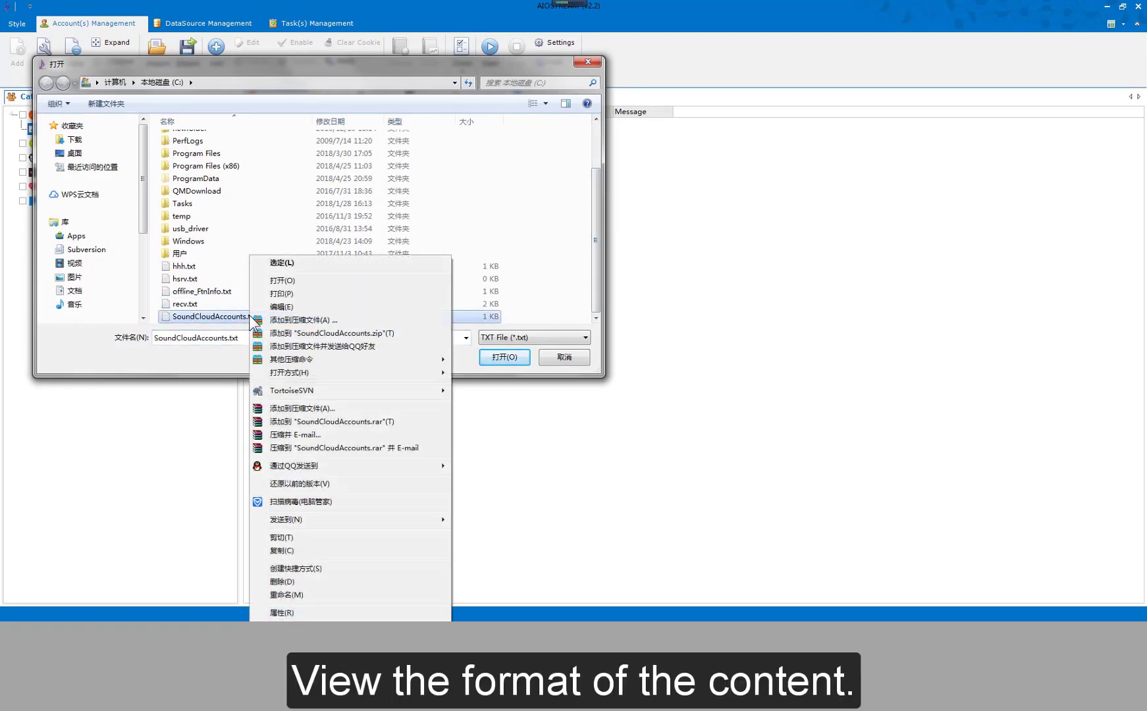
click(261, 309)
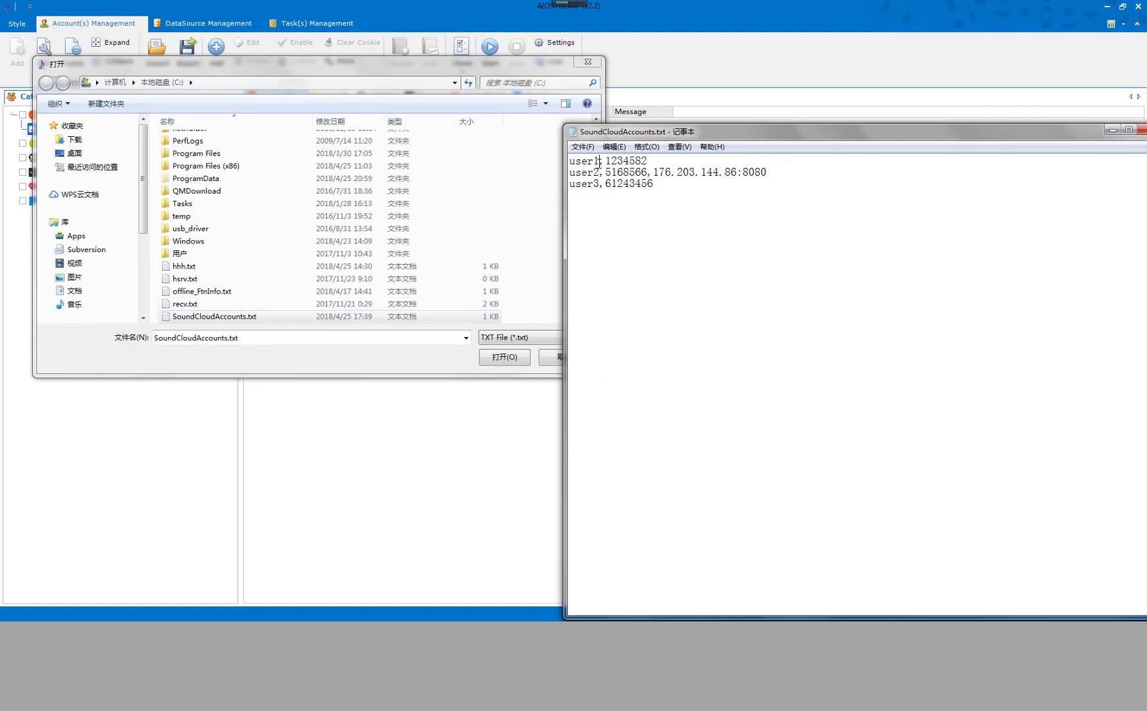
drag(599, 161, 768, 171)
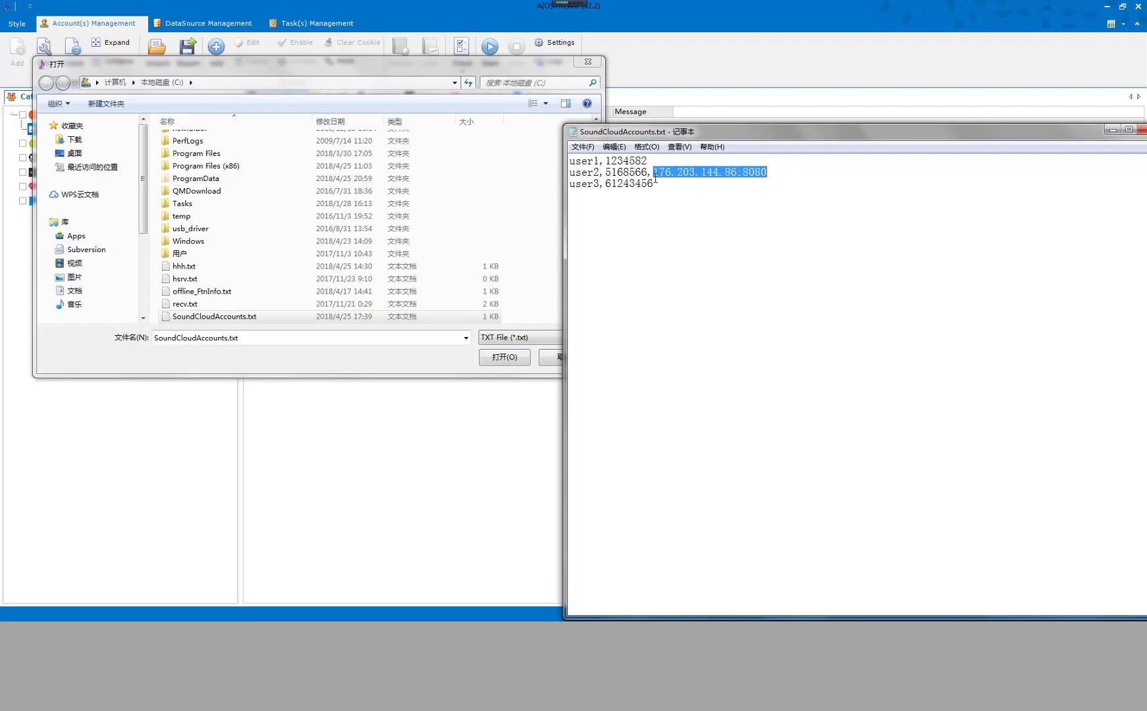
drag(604, 183, 654, 183)
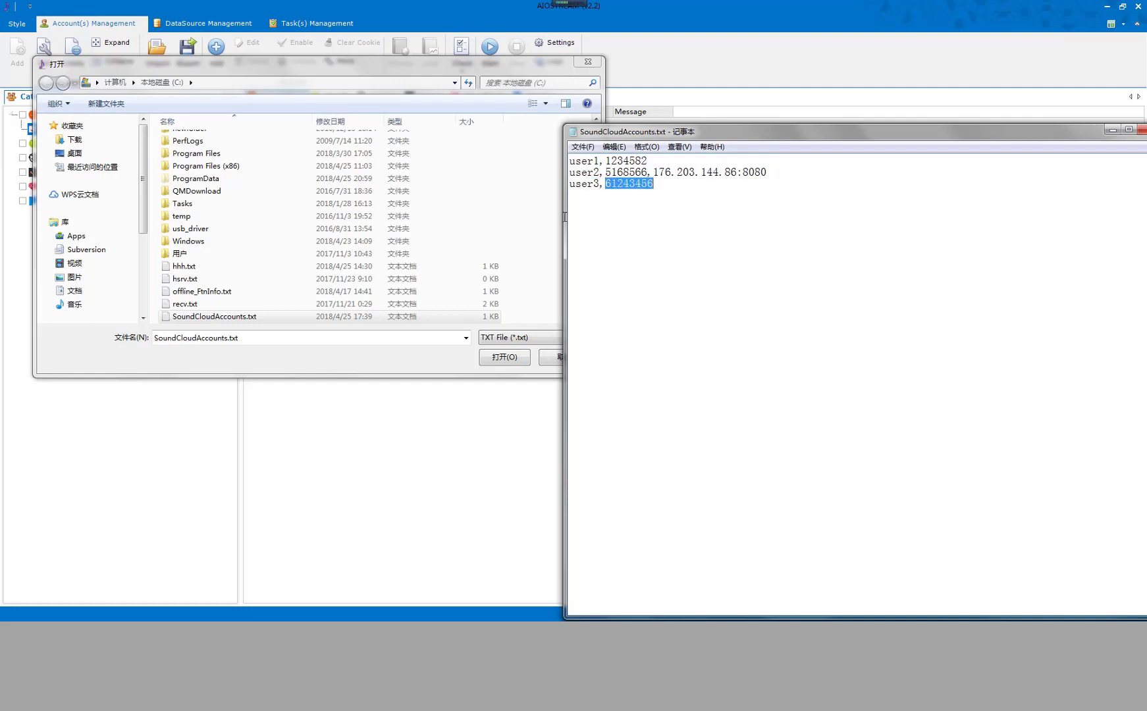
Import user1, user2 and user3 from SoundCloudAccounts.txt into Category1 and dismiss the report.
click(338, 317)
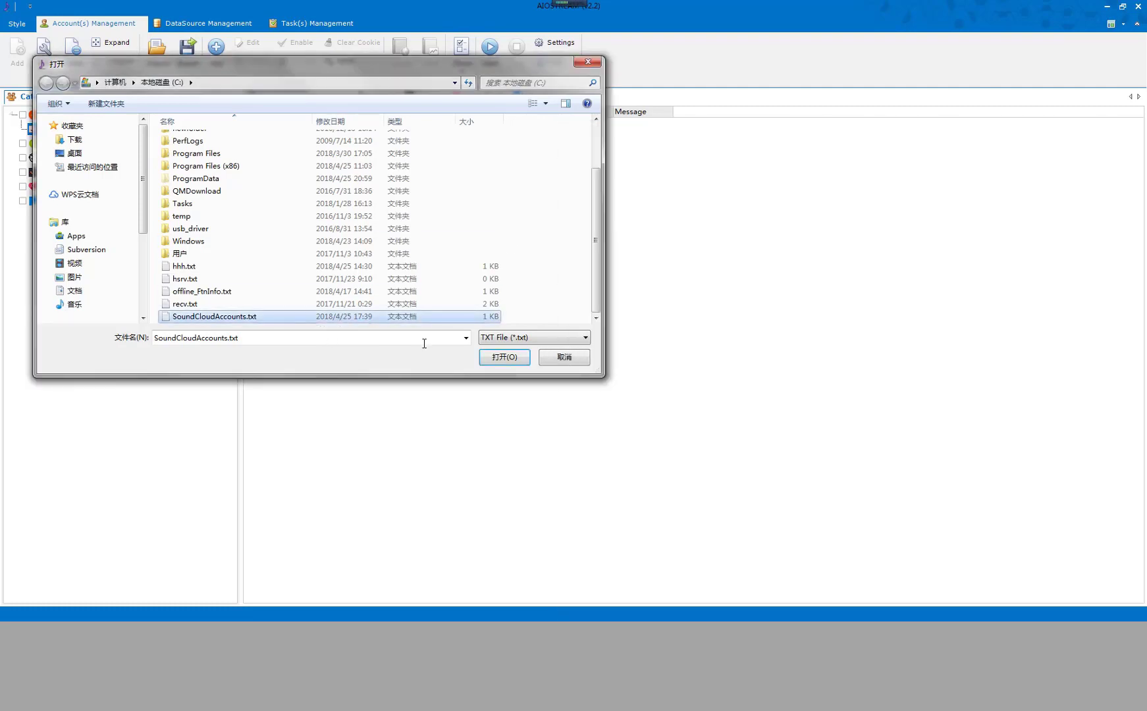
click(497, 357)
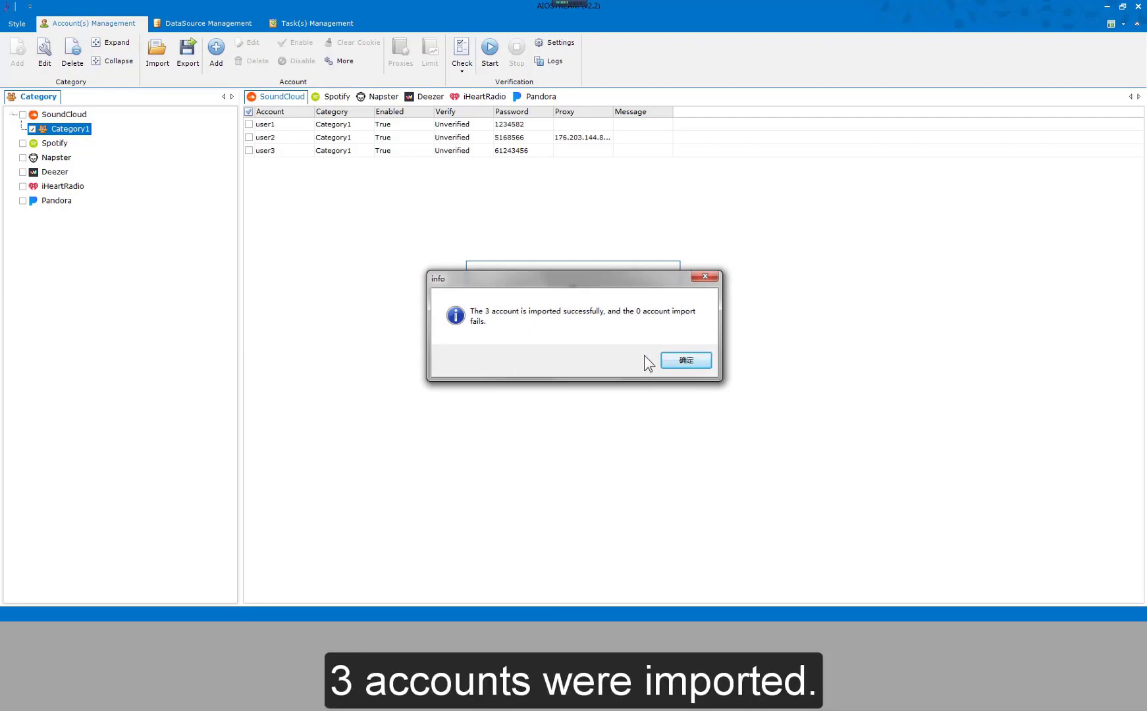
click(688, 361)
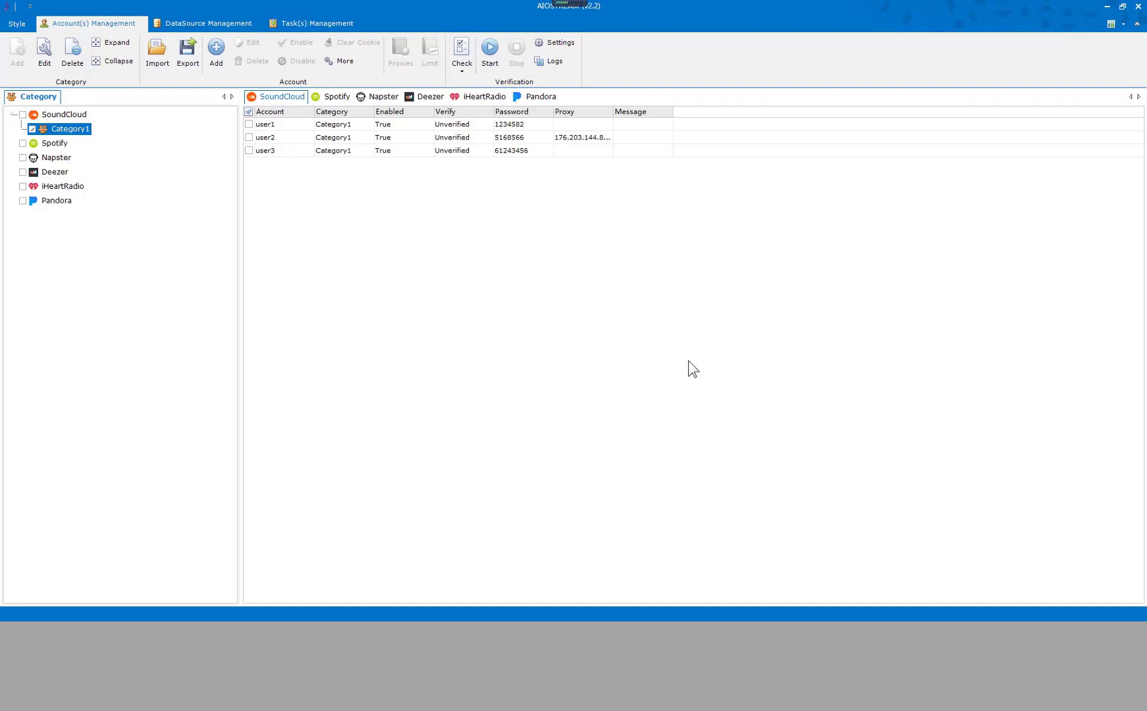
click(451, 218)
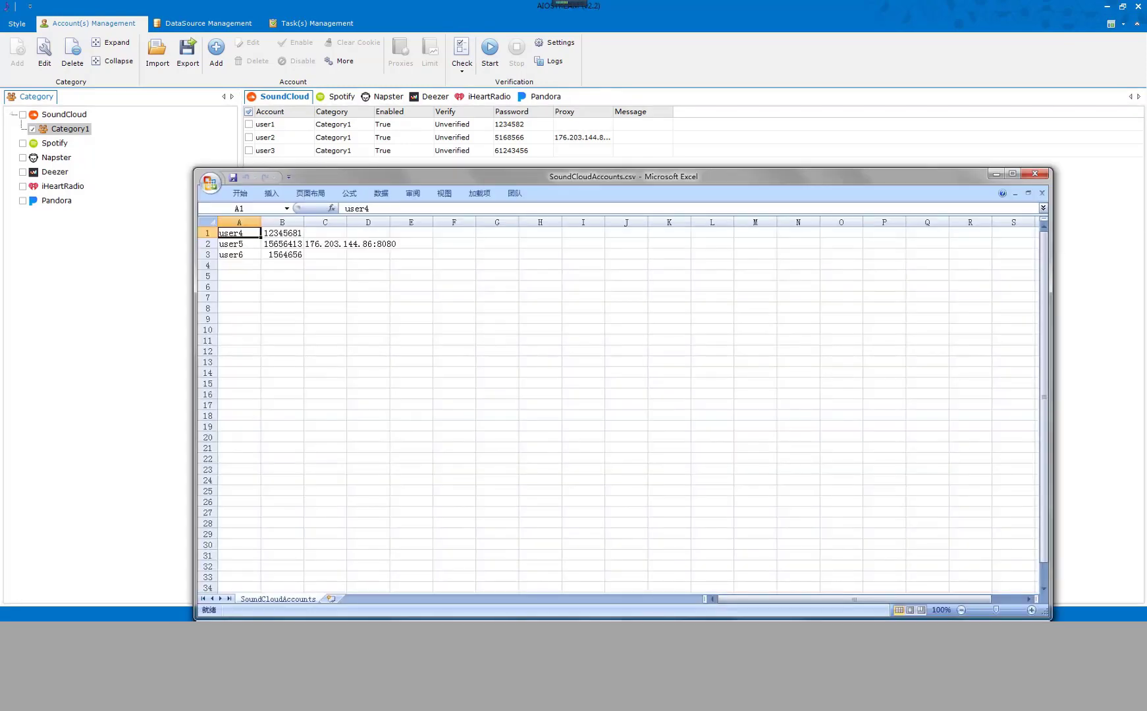
Review SoundCloudAccounts.csv's password and proxy cells, widen column C, then close Excel without saving.
drag(486, 179, 572, 151)
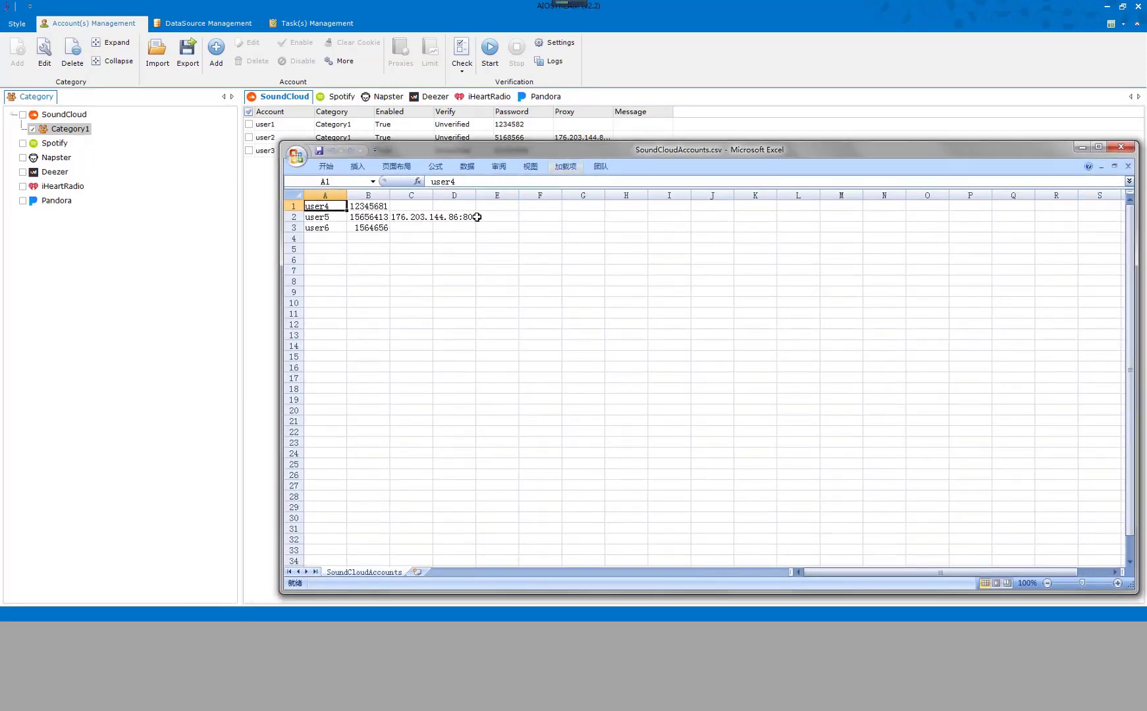
click(331, 219)
click(367, 221)
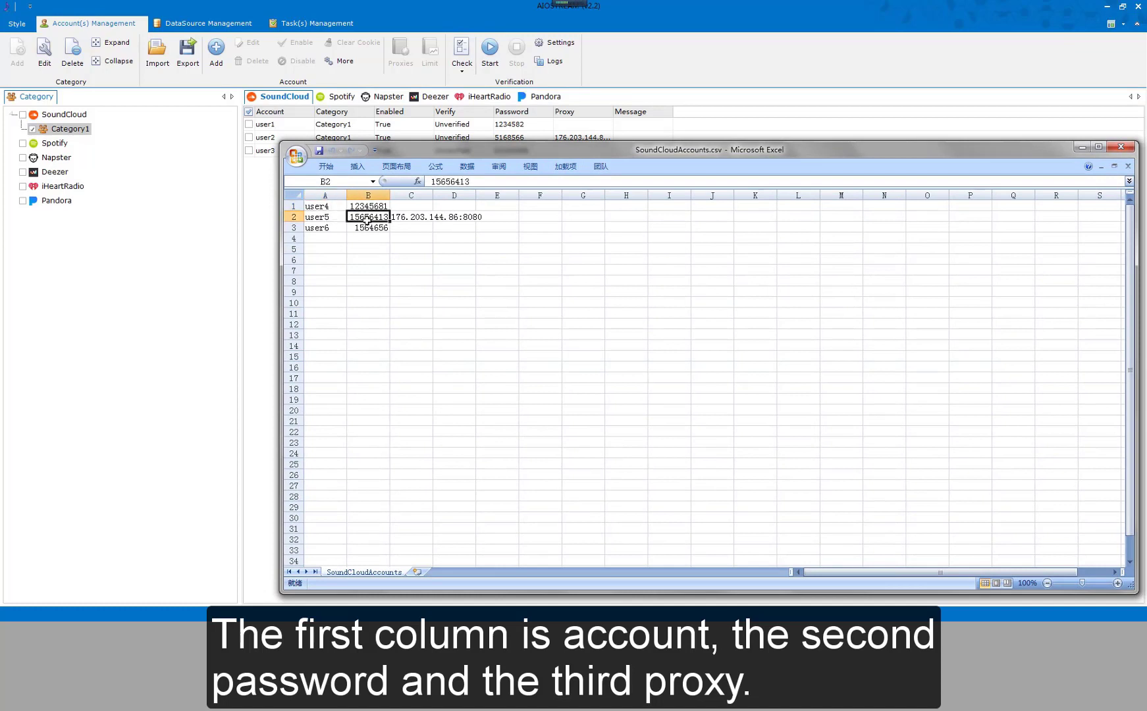
click(411, 220)
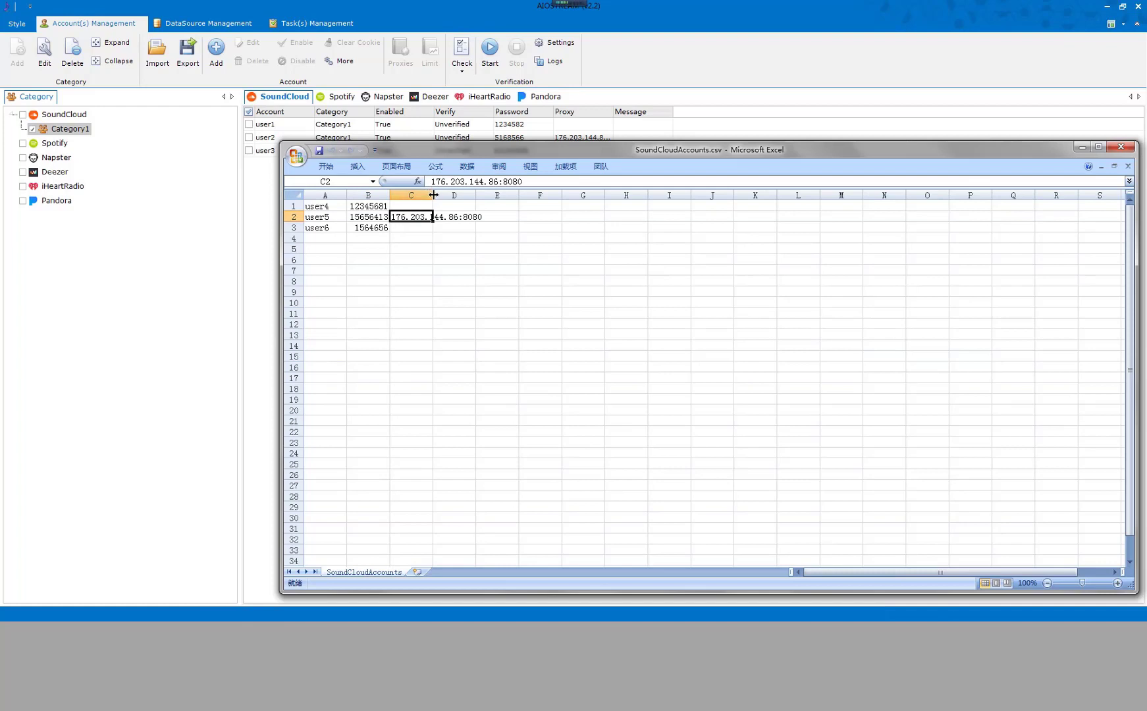
drag(433, 194, 488, 190)
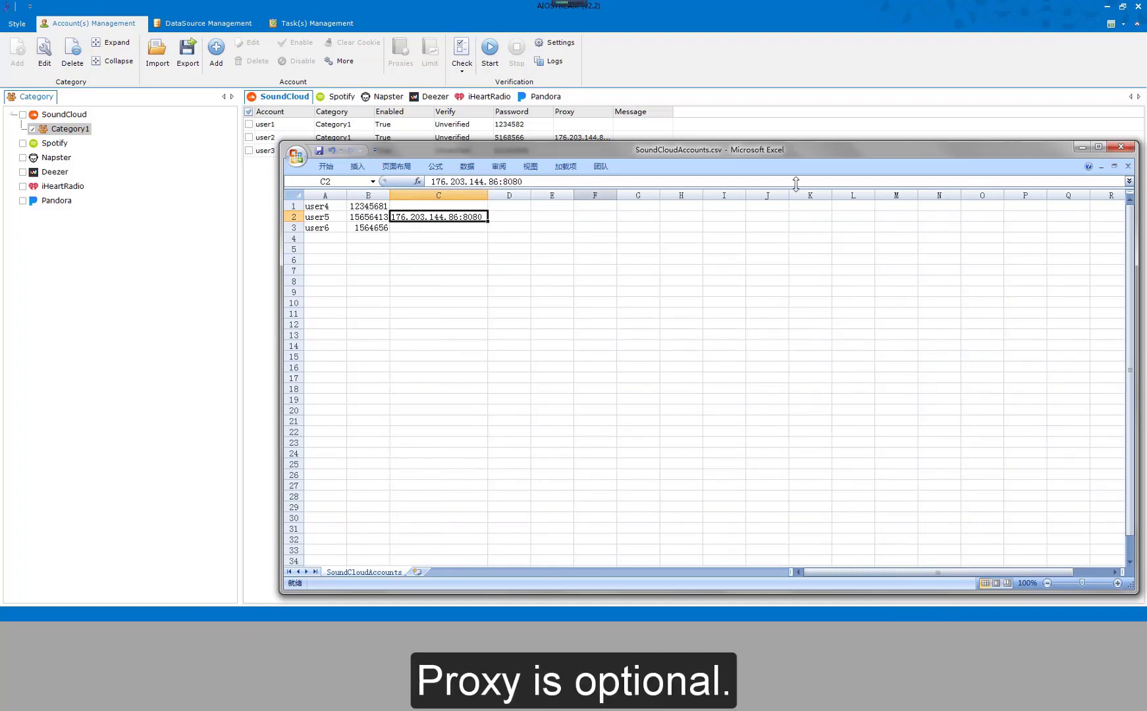
click(1118, 149)
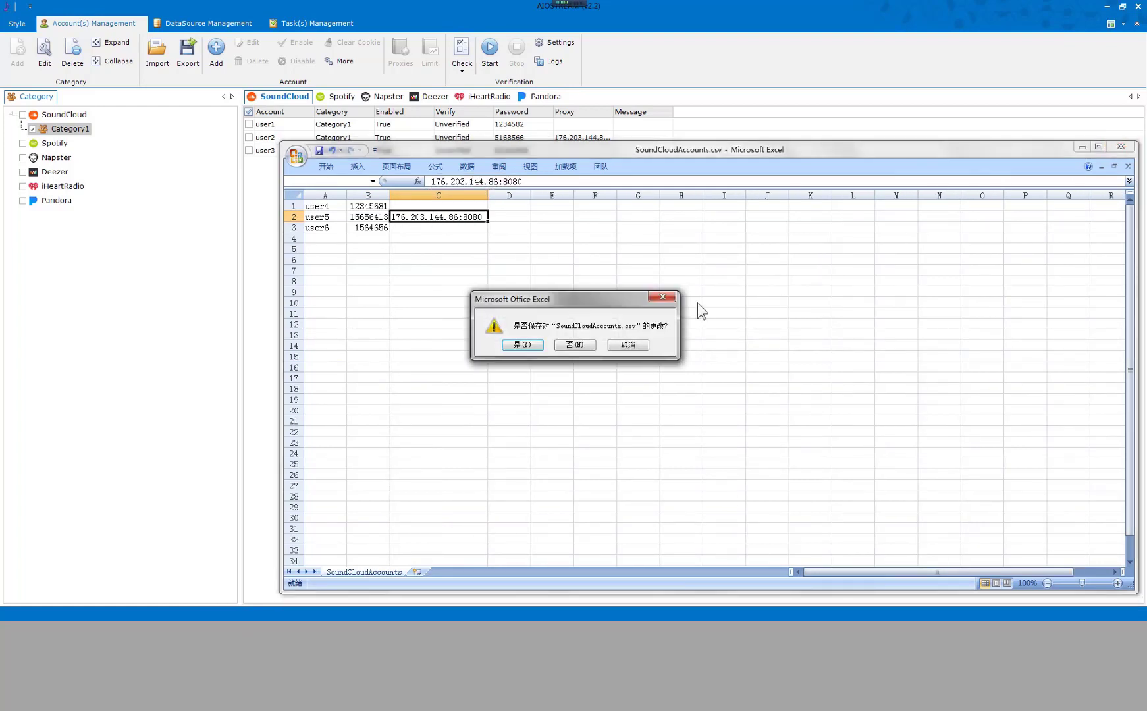
key(n)
click(1120, 147)
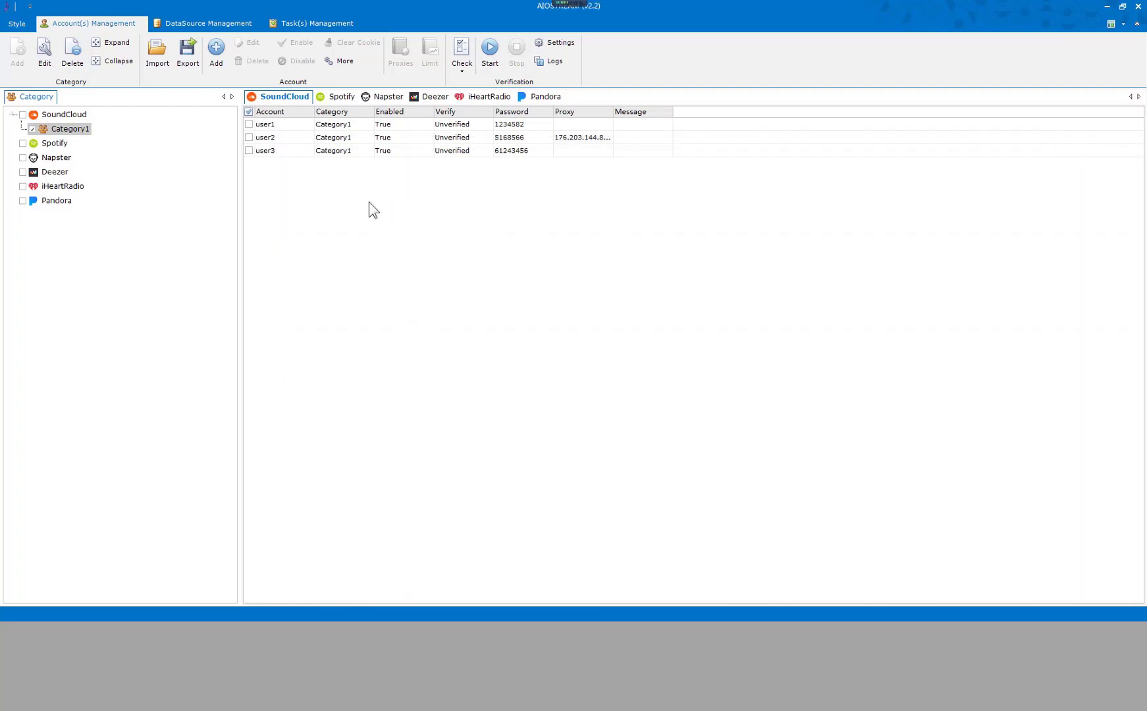
Import user4 to user6 from SoundCloudAccounts.csv into Category1 using CSV import.
click(168, 64)
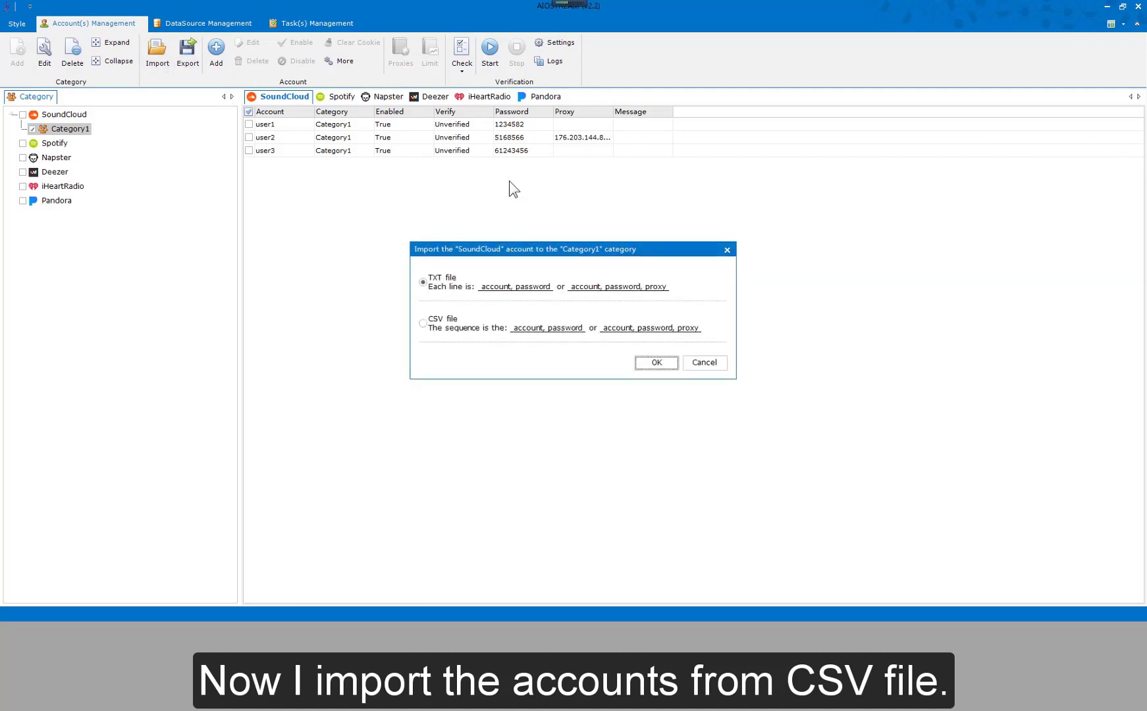
click(459, 330)
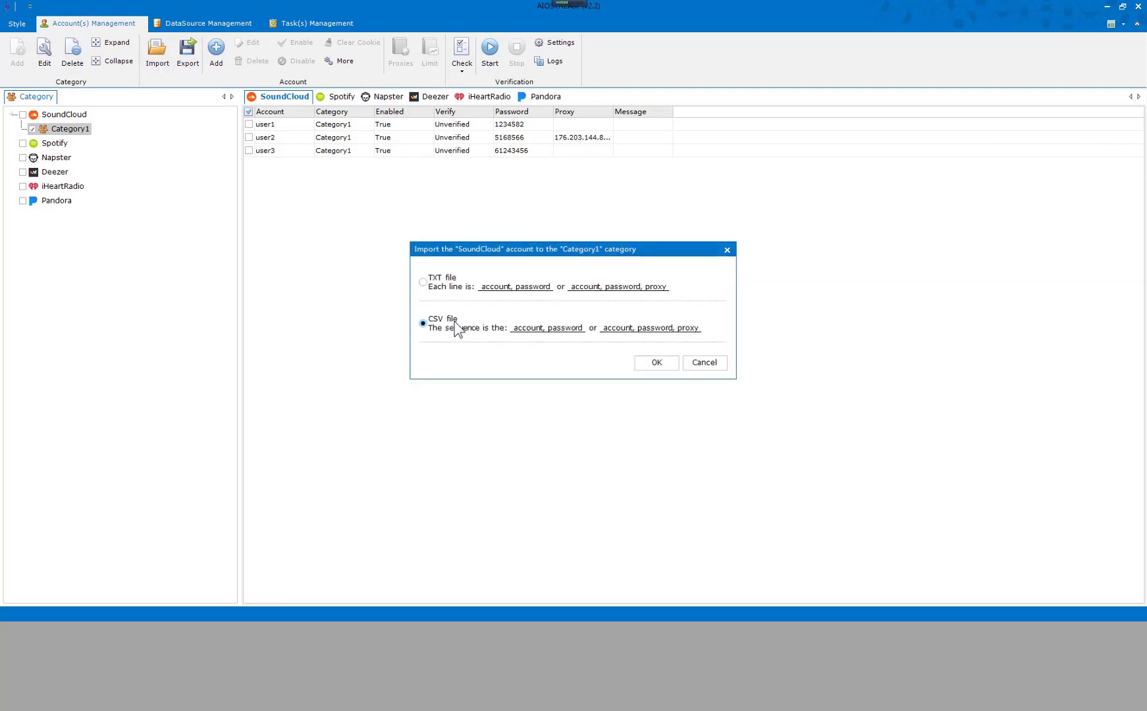
click(654, 363)
scroll(596, 248, down, 1)
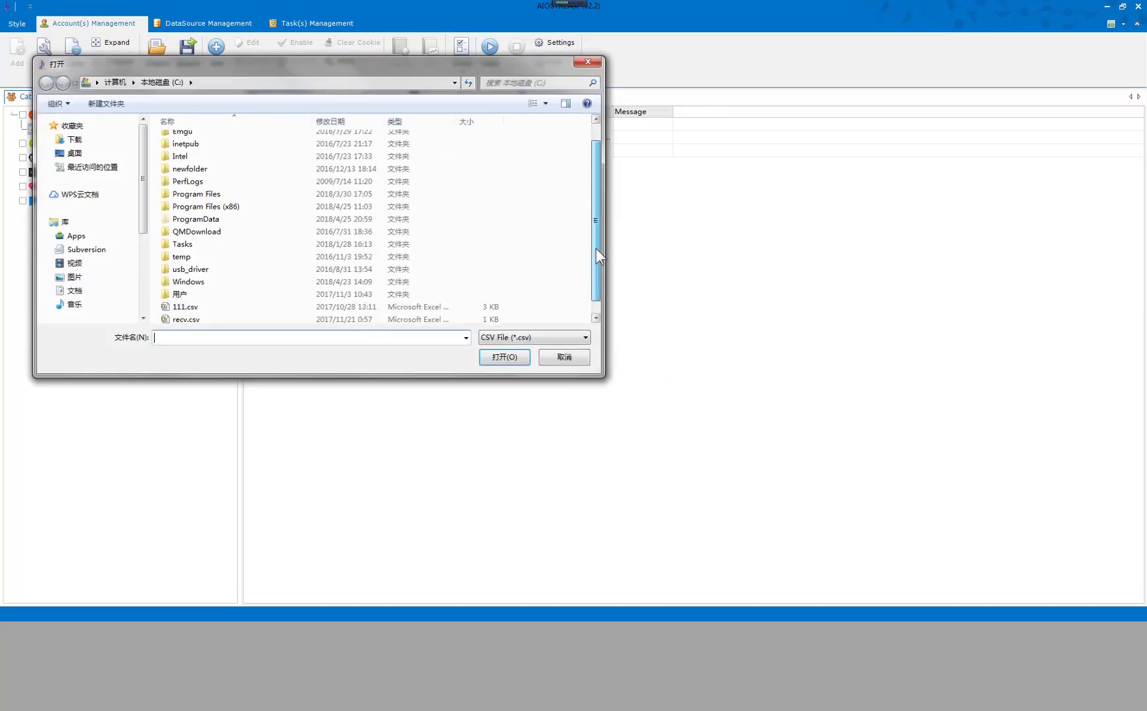
scroll(596, 249, down, 1)
click(273, 320)
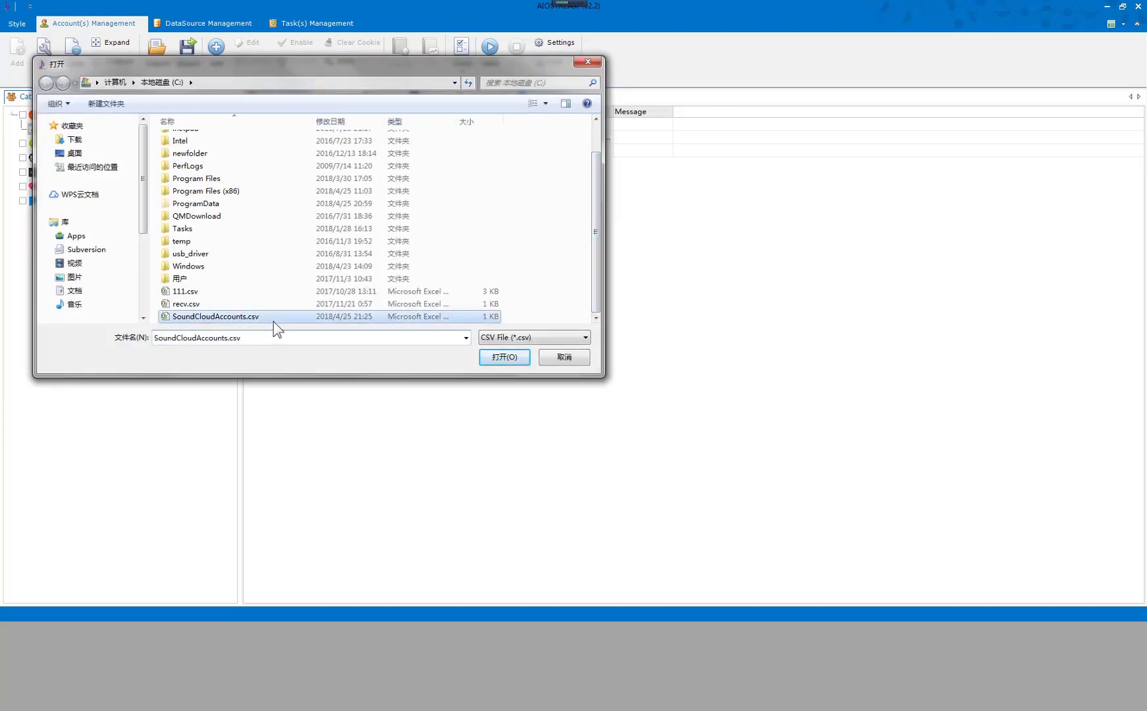
click(506, 361)
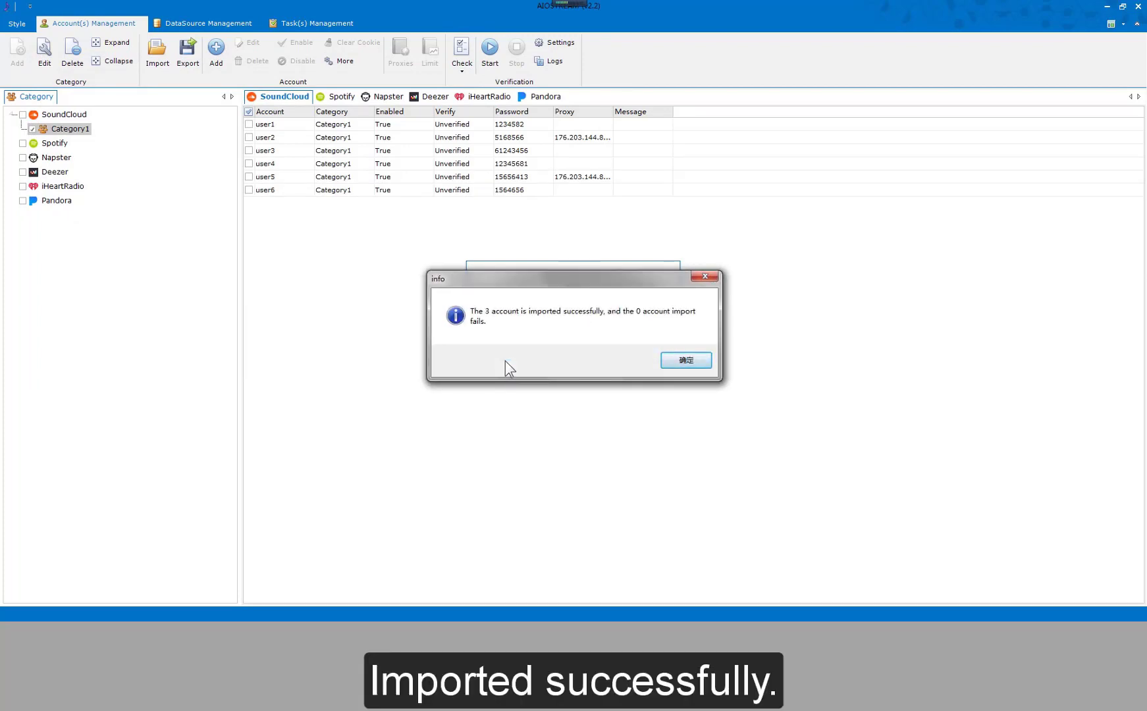
click(682, 362)
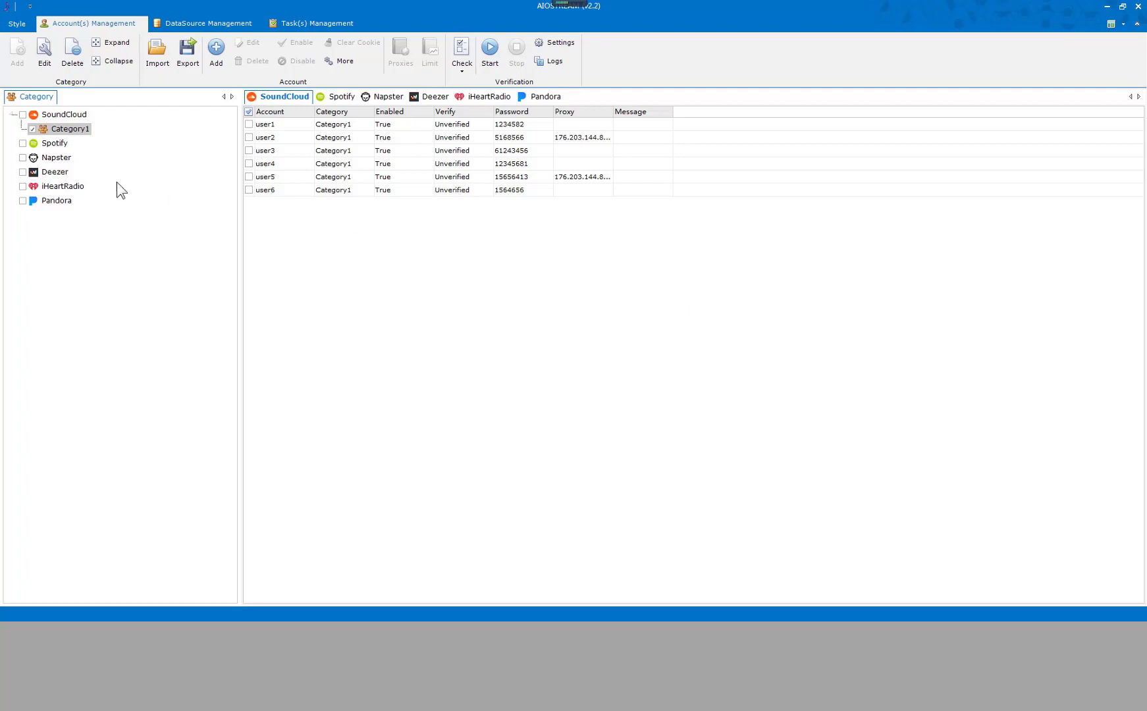
Export Category1's Account, Password and Proxy columns to TXT file exportAccounts on drive C.
click(83, 130)
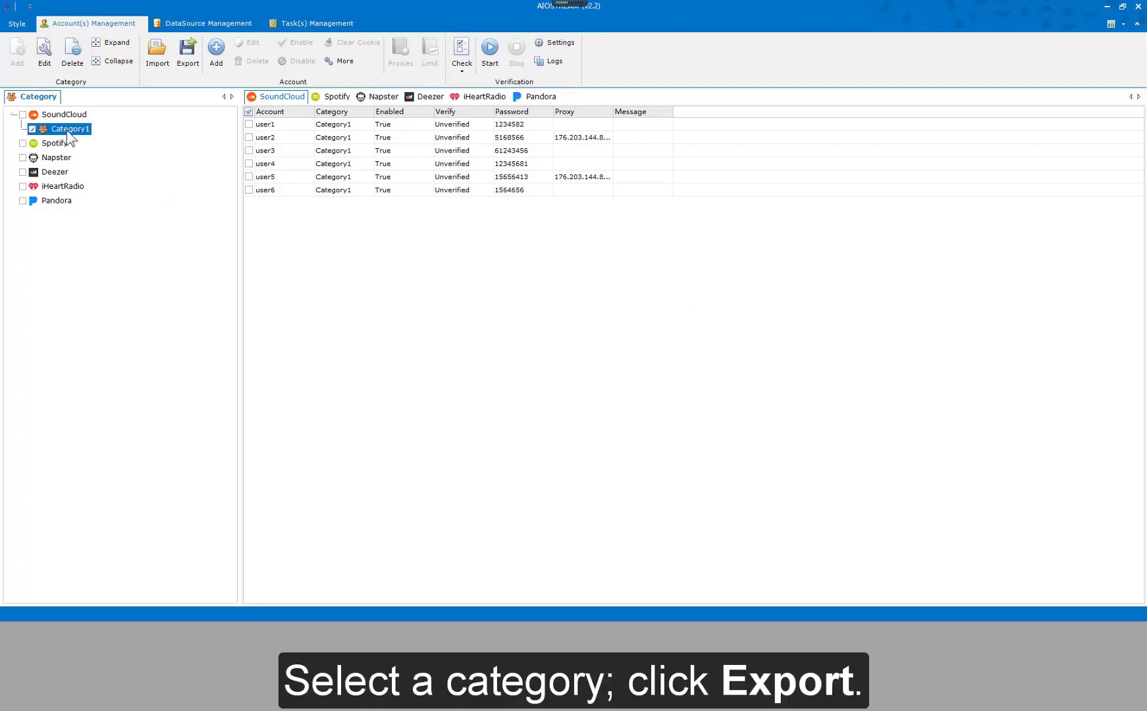
click(187, 61)
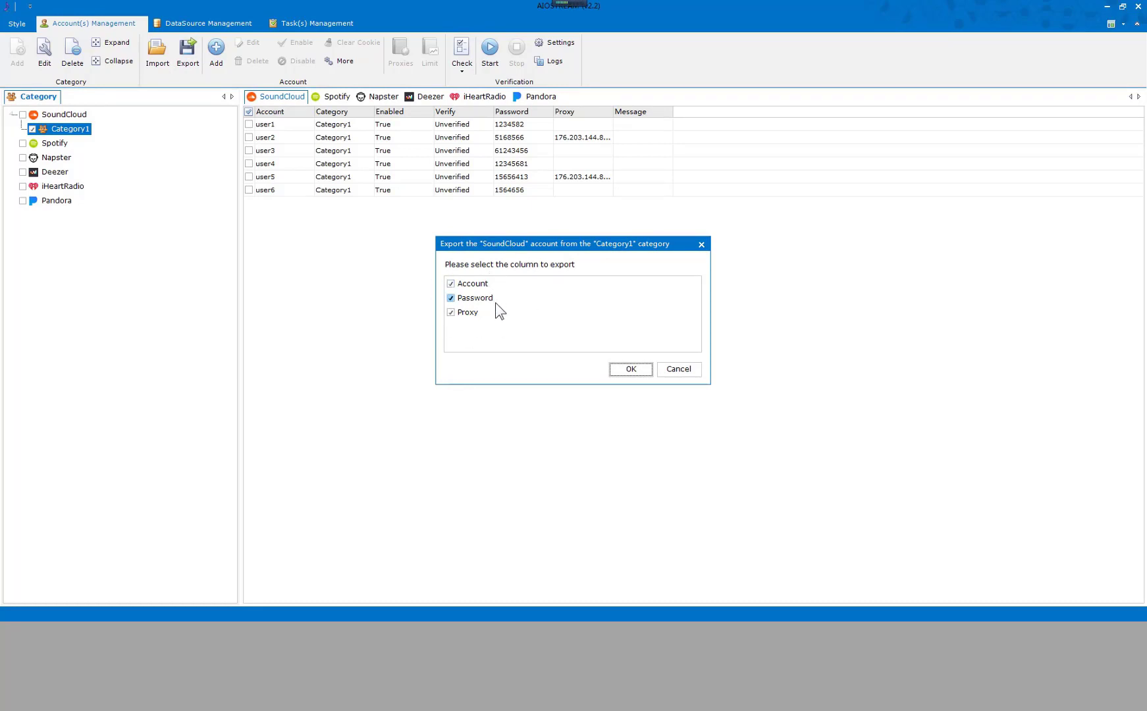
click(622, 369)
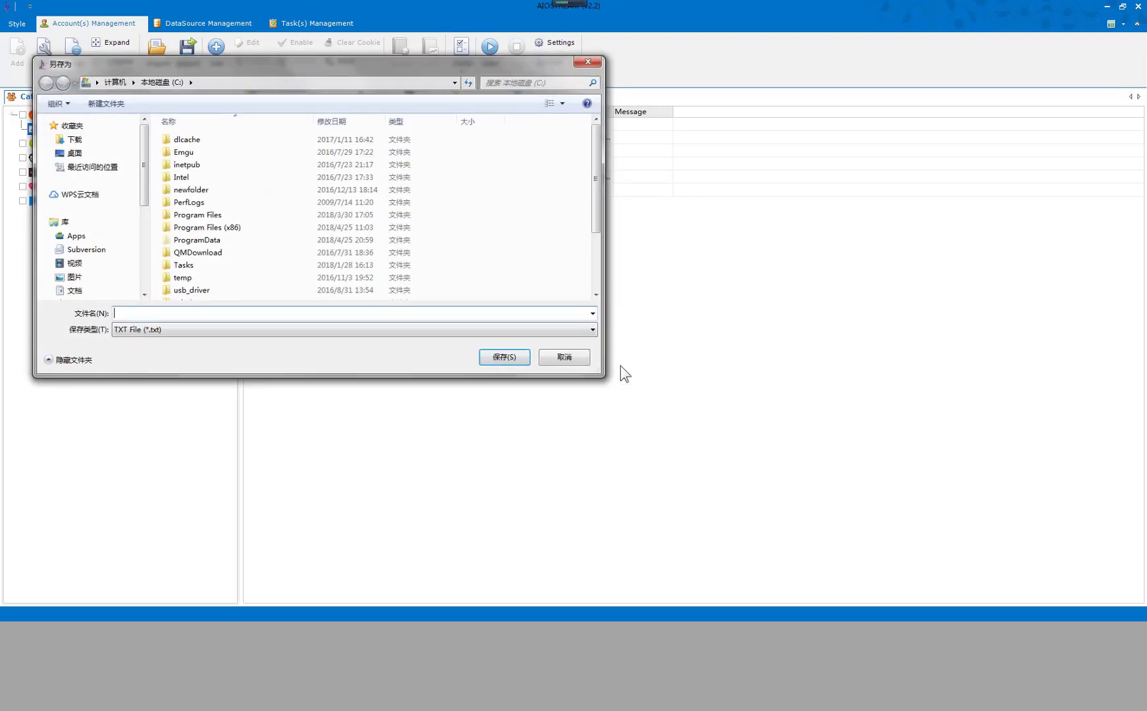
click(408, 328)
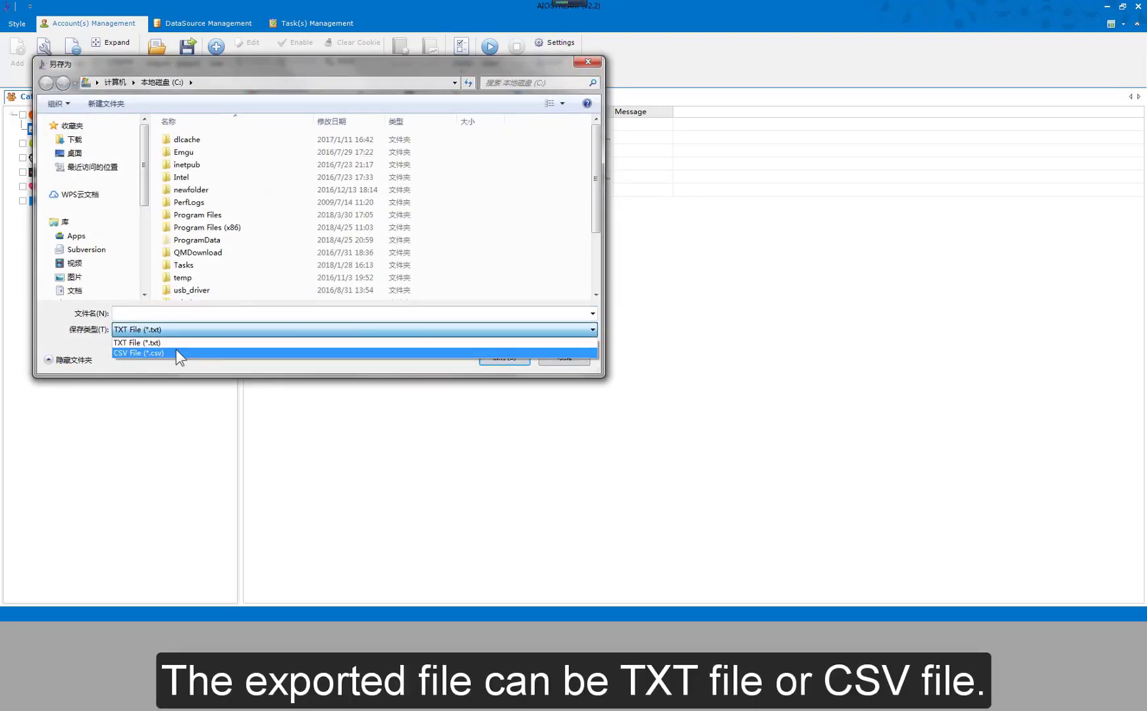
click(190, 317)
text(ex)
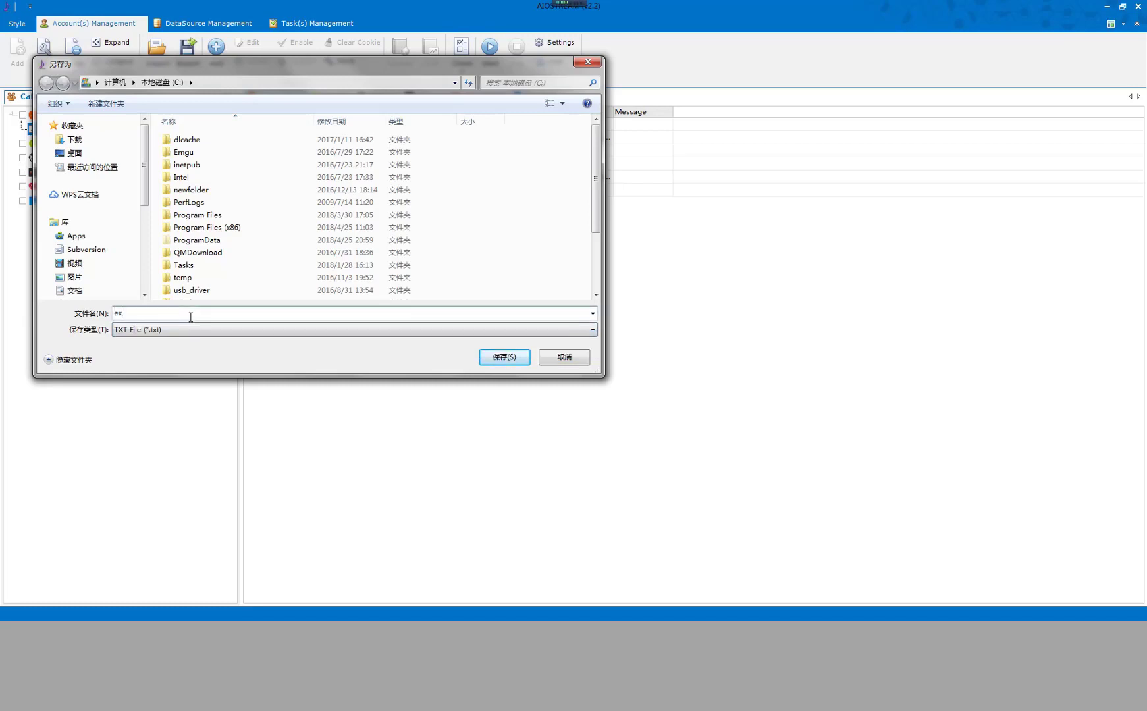
text(portAccounts)
click(506, 361)
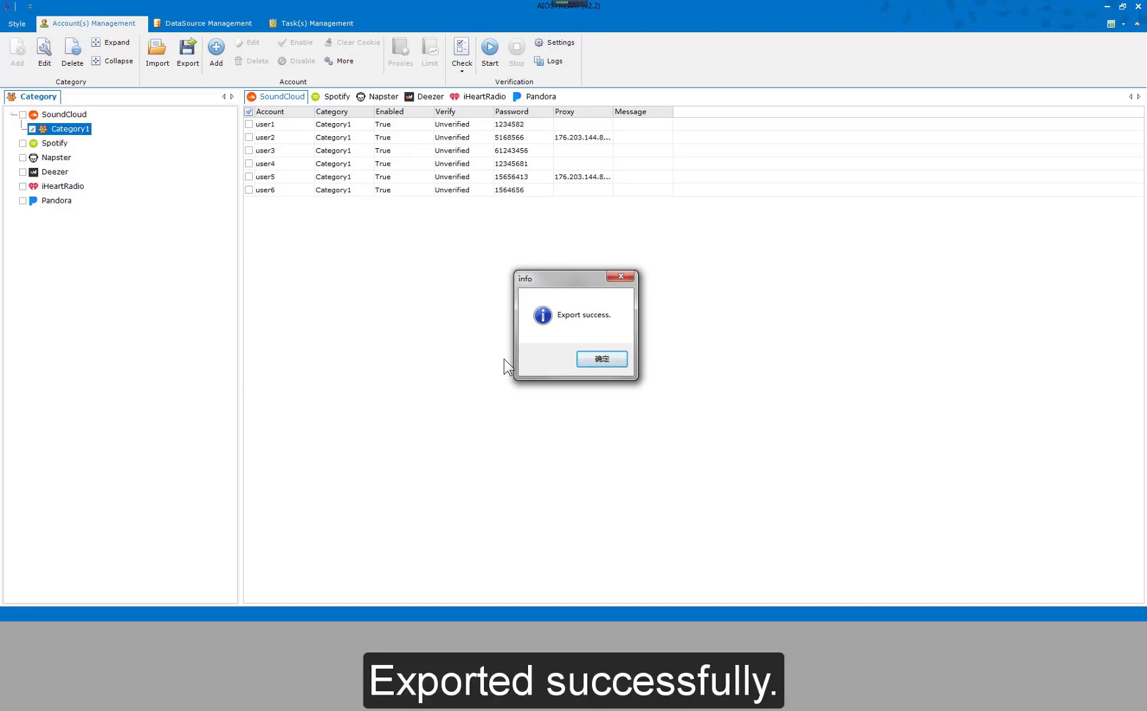
click(586, 362)
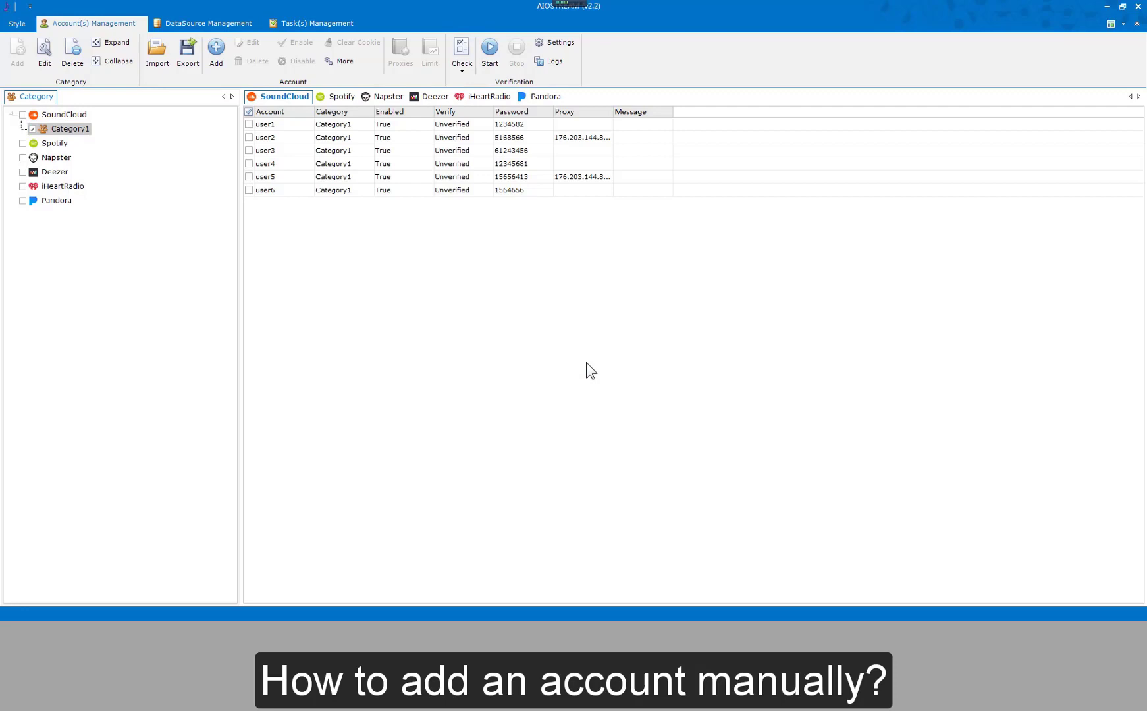
Begin adding an account to Category1, entering its e-mail address and password.
click(73, 130)
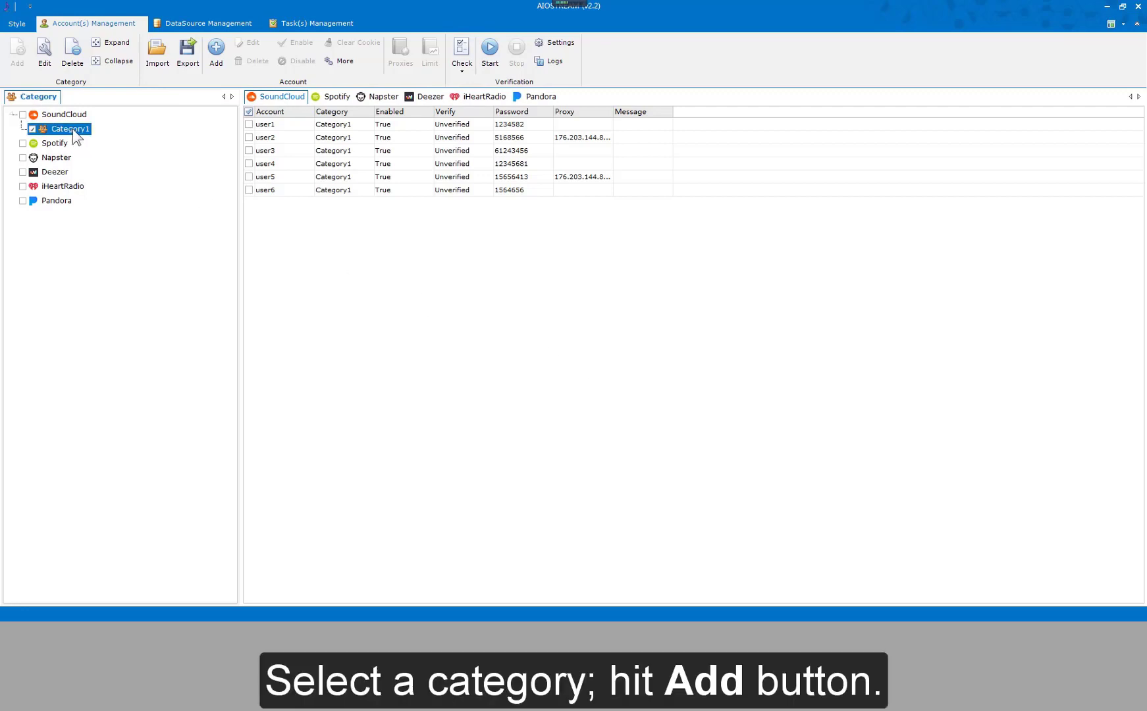
click(217, 58)
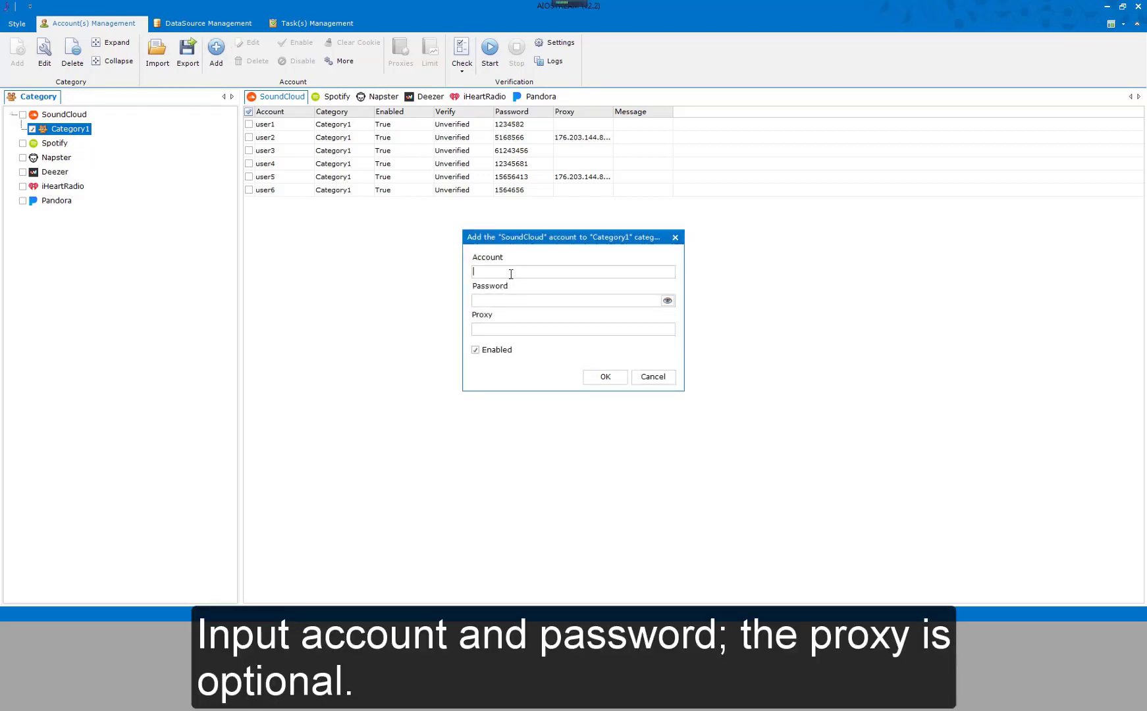
click(490, 303)
text(***)
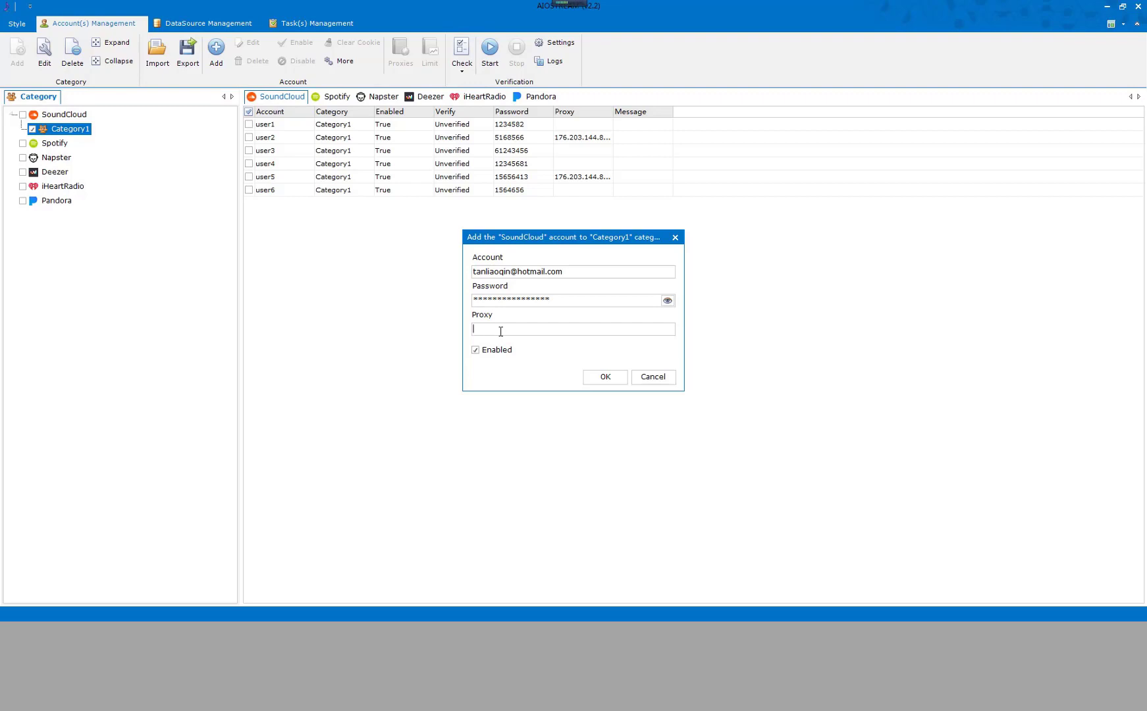
Add the new SoundCloud account to Category1 with no proxy and Enabled ticked.
click(604, 377)
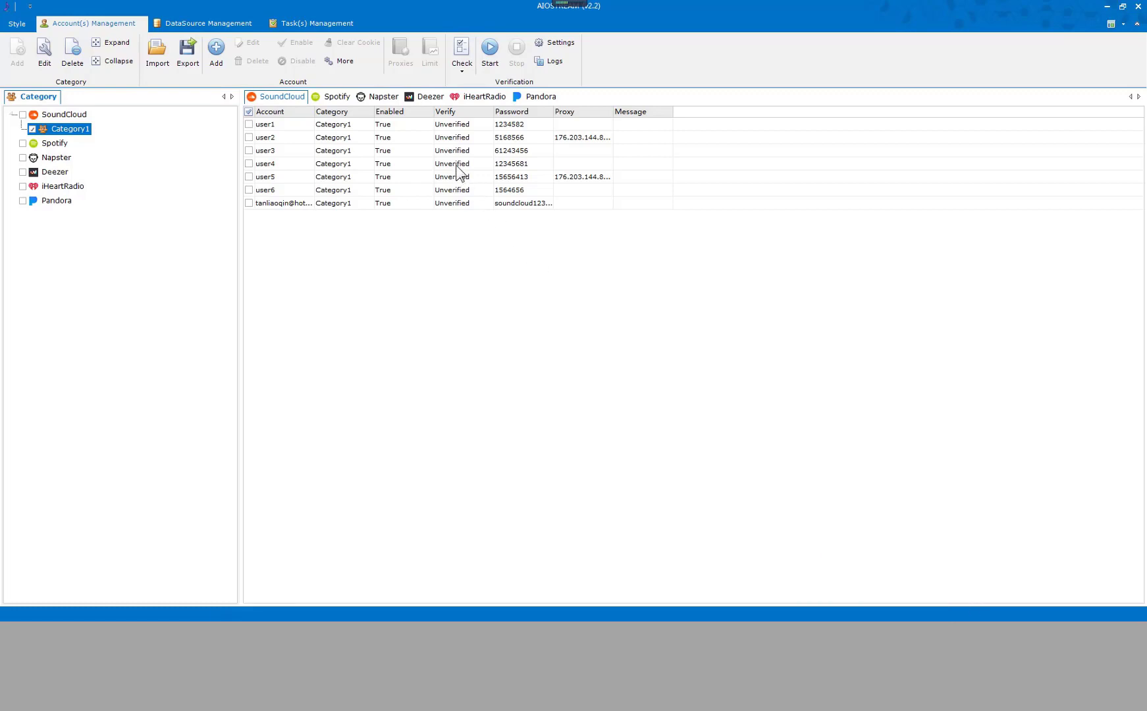
Select rows user3 through user5 in the Category1 account list.
click(461, 165)
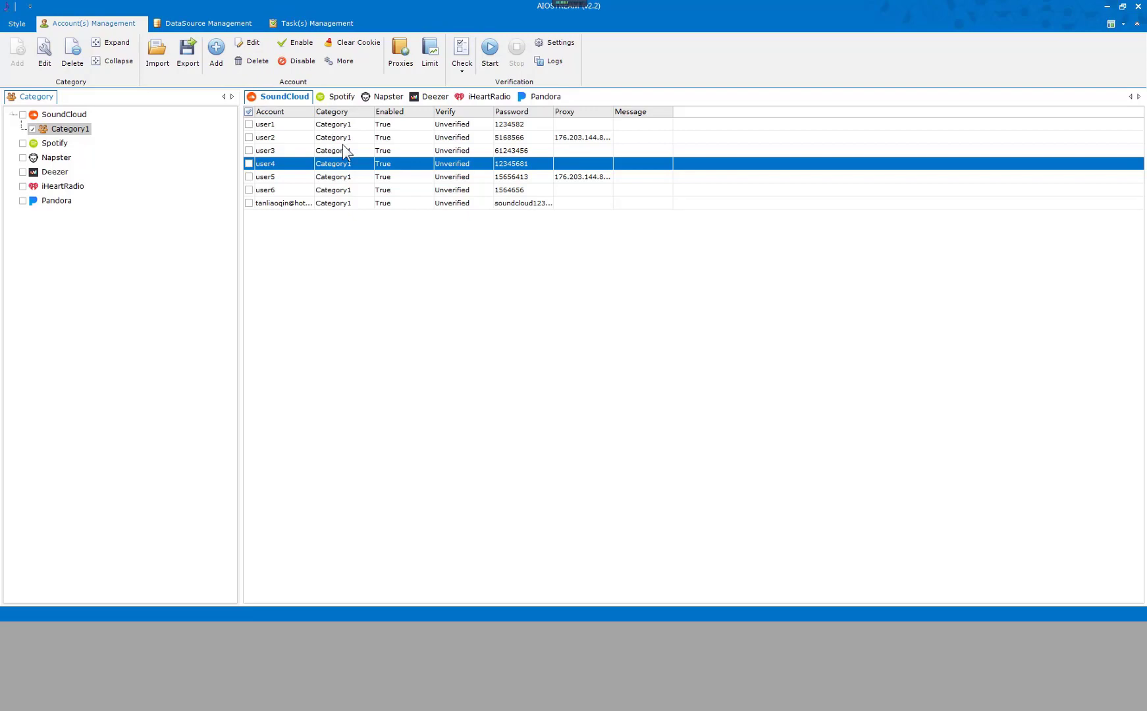
drag(343, 145, 342, 175)
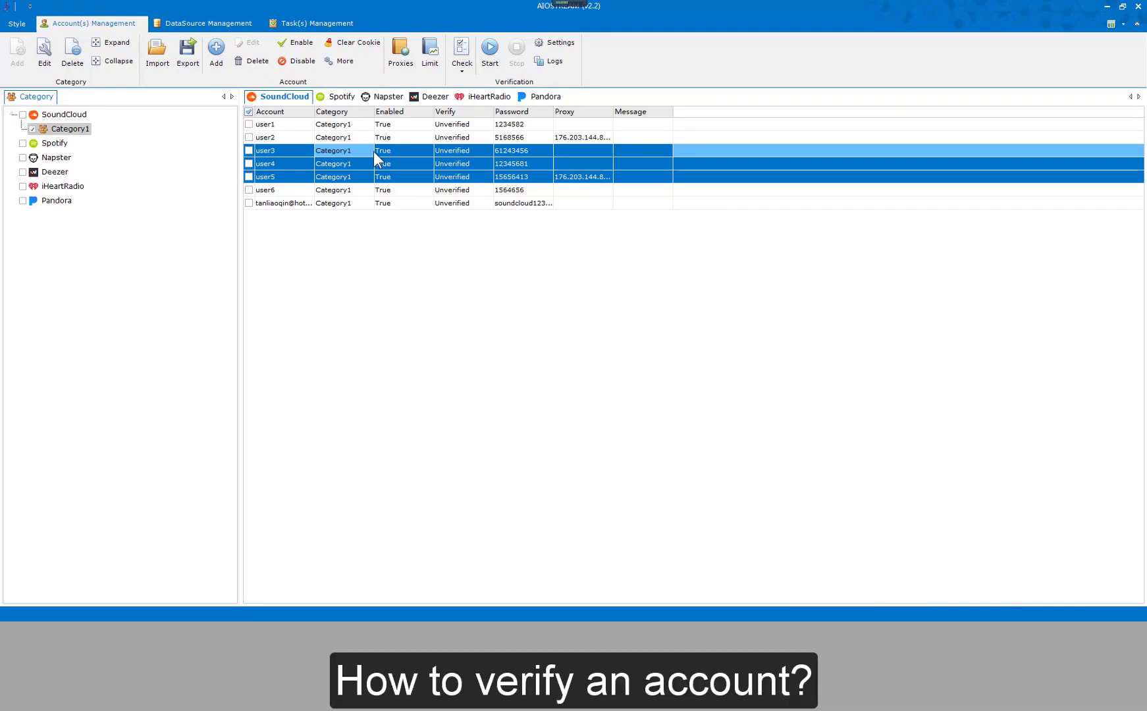
Check the new seventh account and set verification to 1 thread, auto-disable failures, debug window on.
click(250, 203)
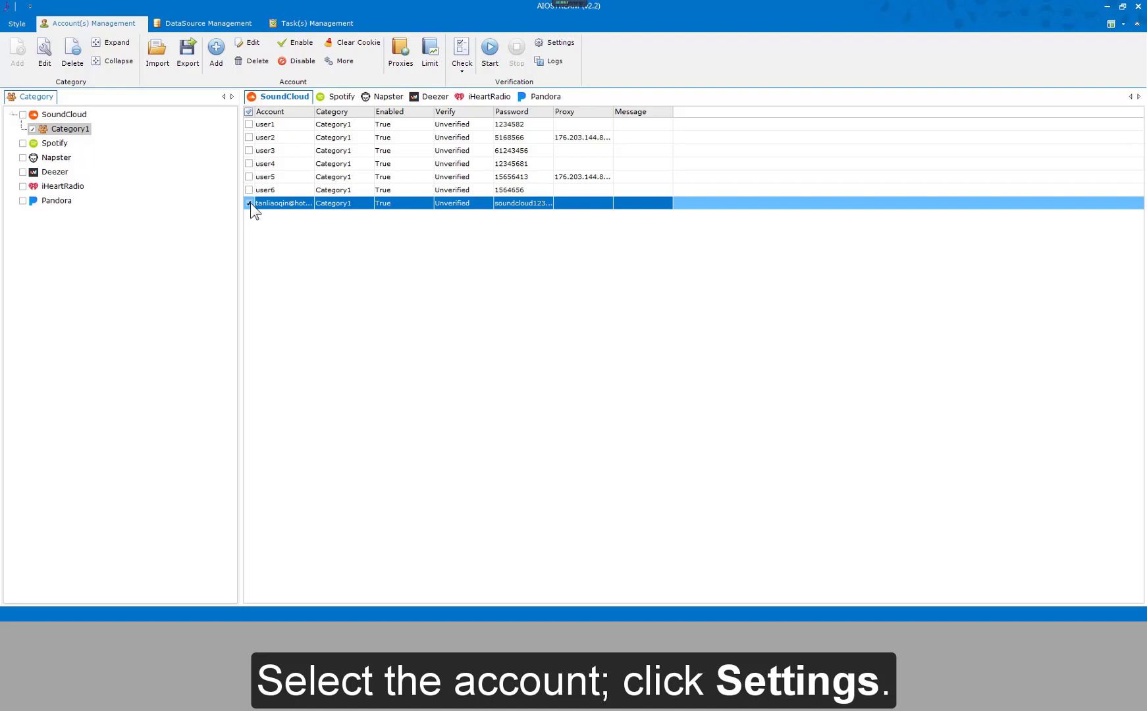
click(549, 45)
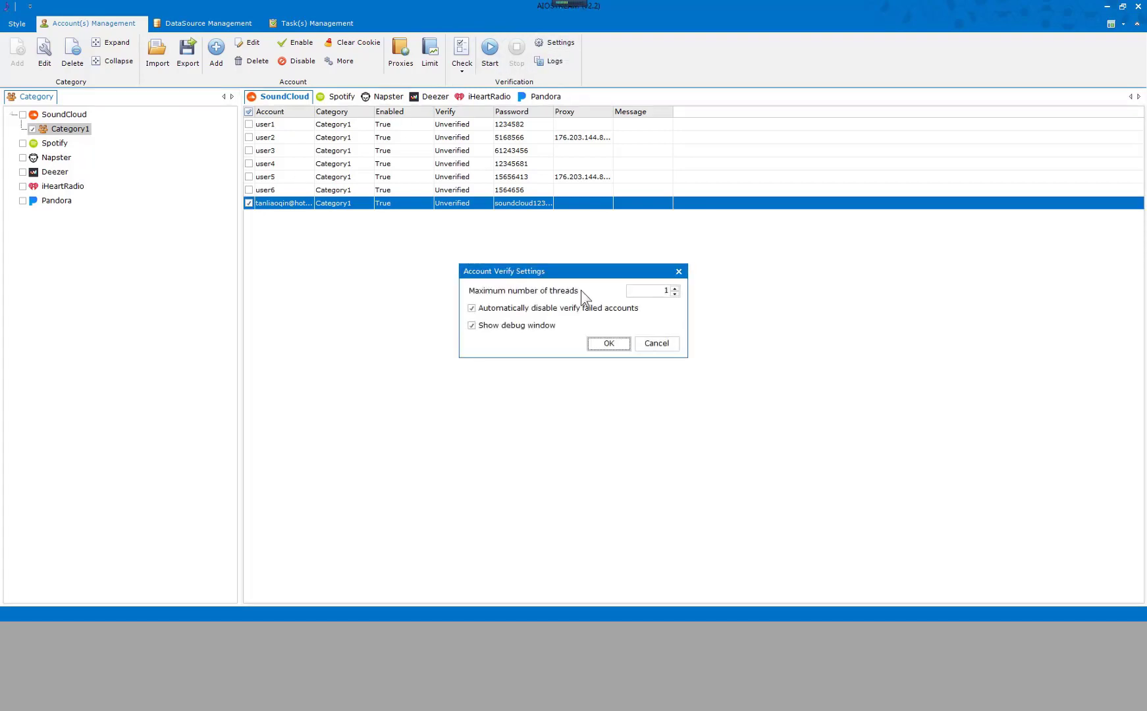
click(637, 290)
Apply the verify settings, start then stop verification, widening the Message column to read the result.
click(605, 341)
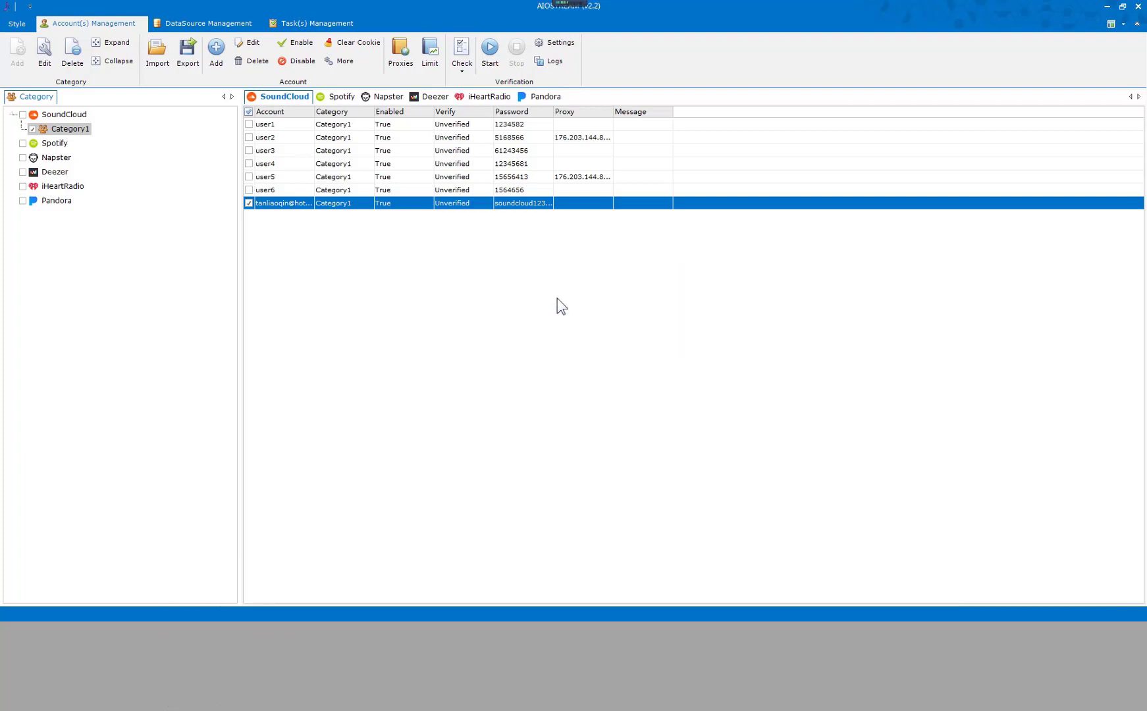
click(491, 53)
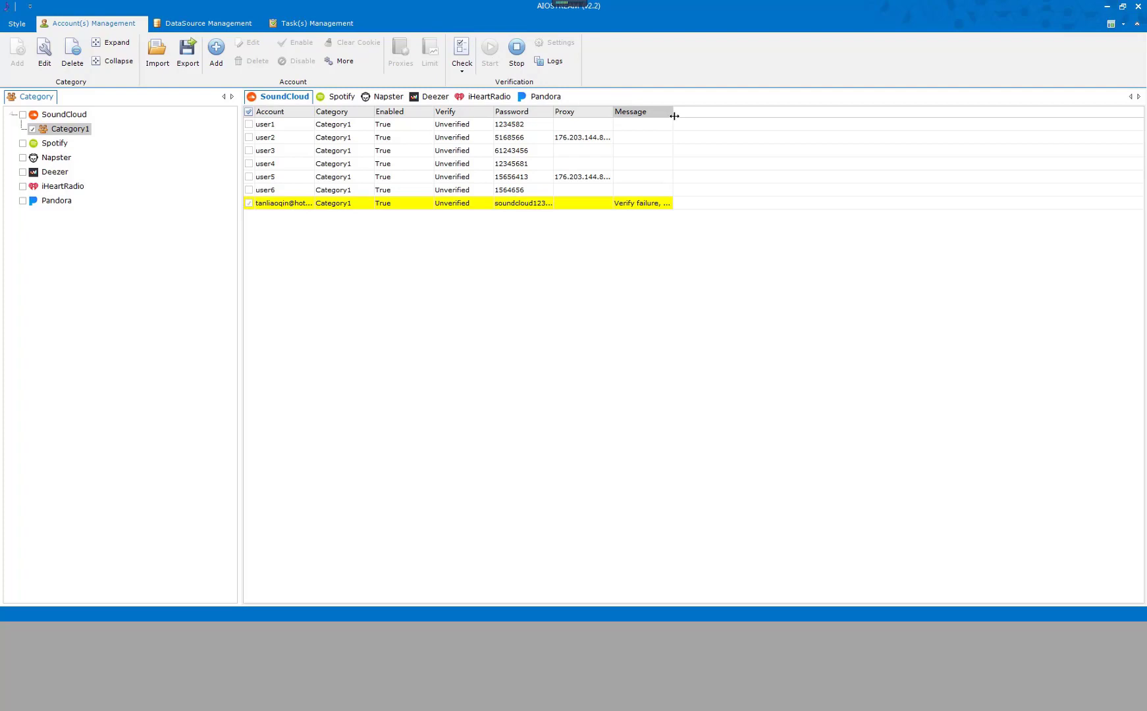
drag(673, 112, 788, 115)
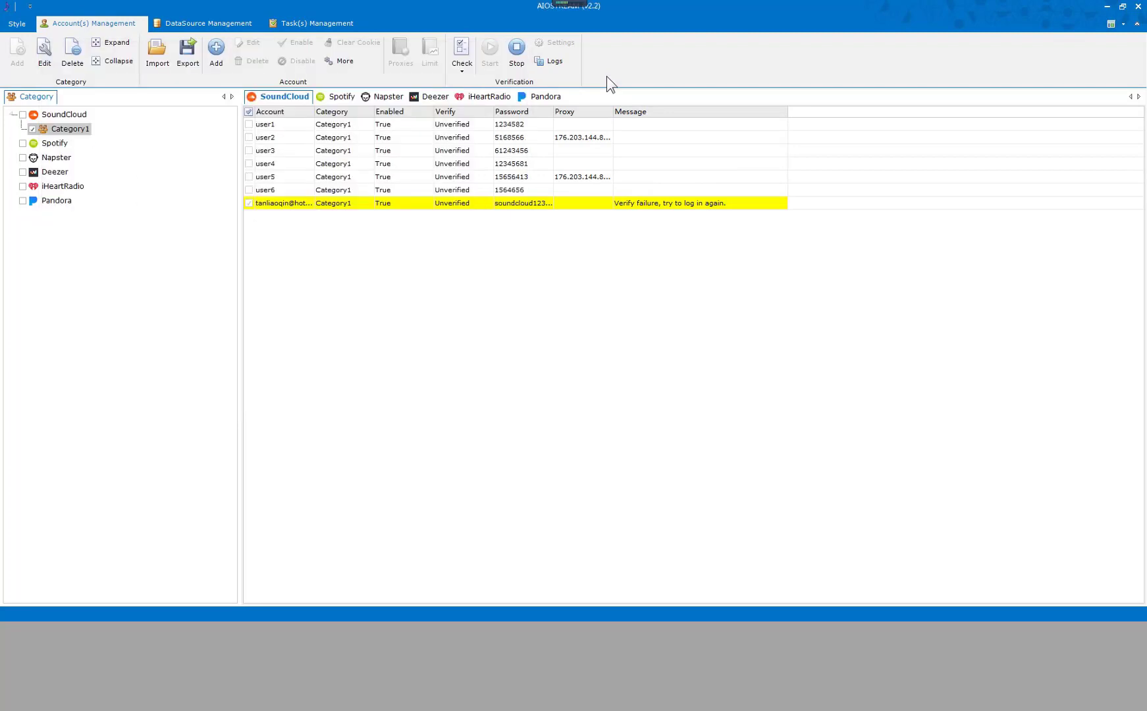
click(517, 54)
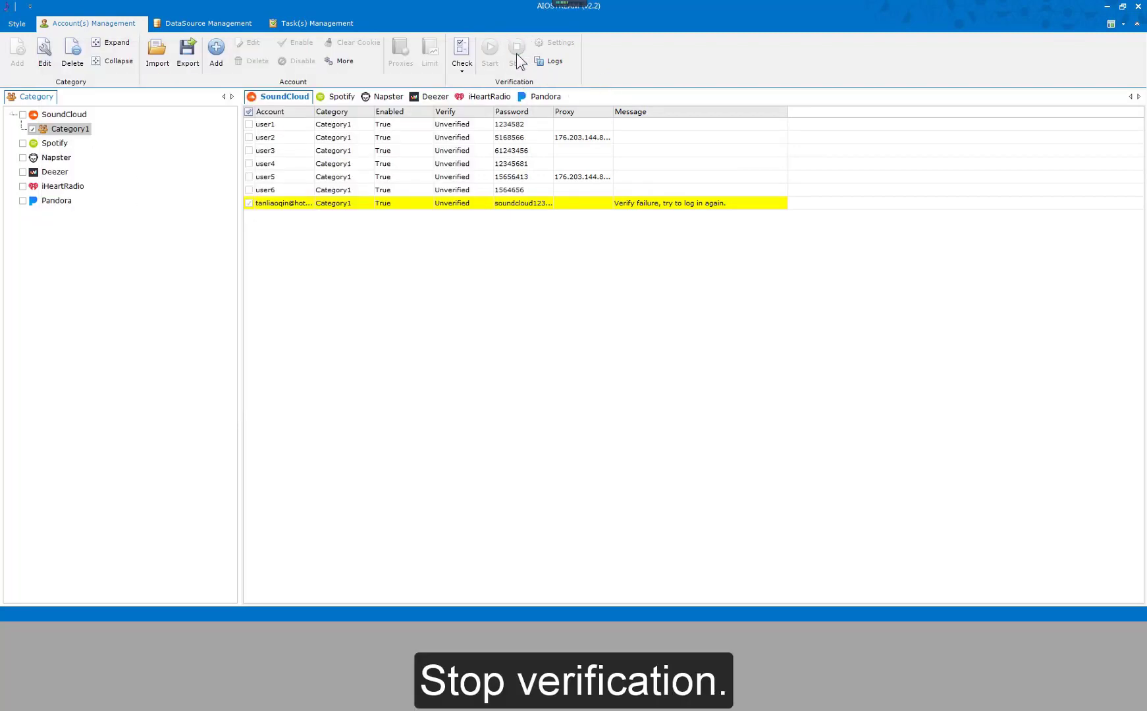